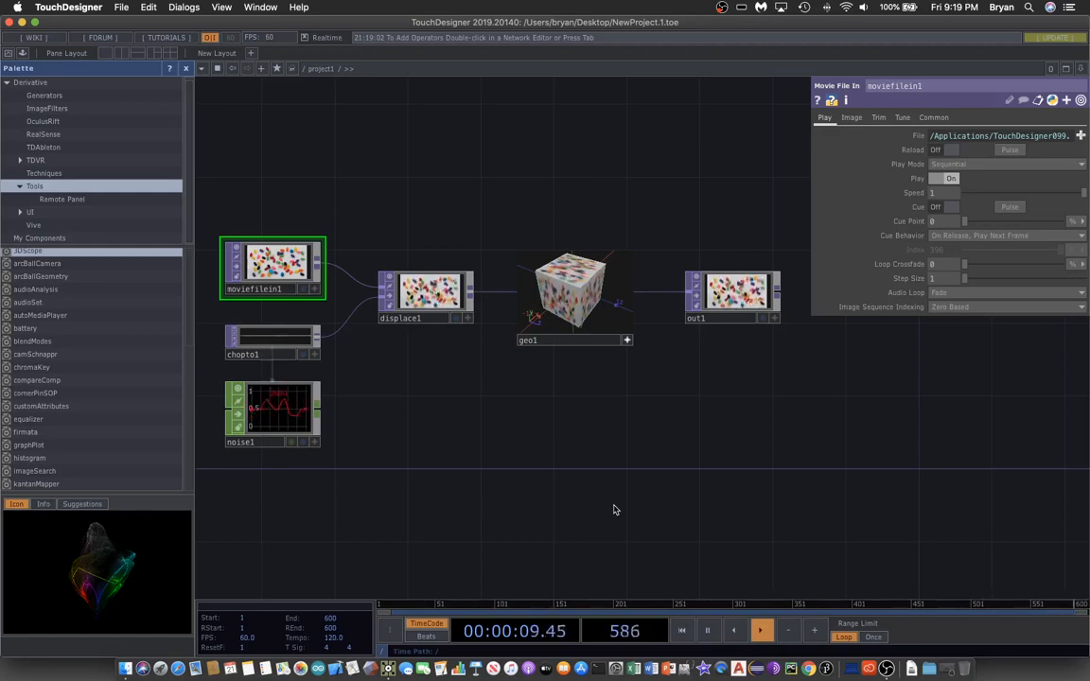
# Close the Palette browser and set up a new project folder named PlaySound001 on the Desktop.
pyautogui.moveTo(455, 406); pyautogui.dragTo(496, 423)
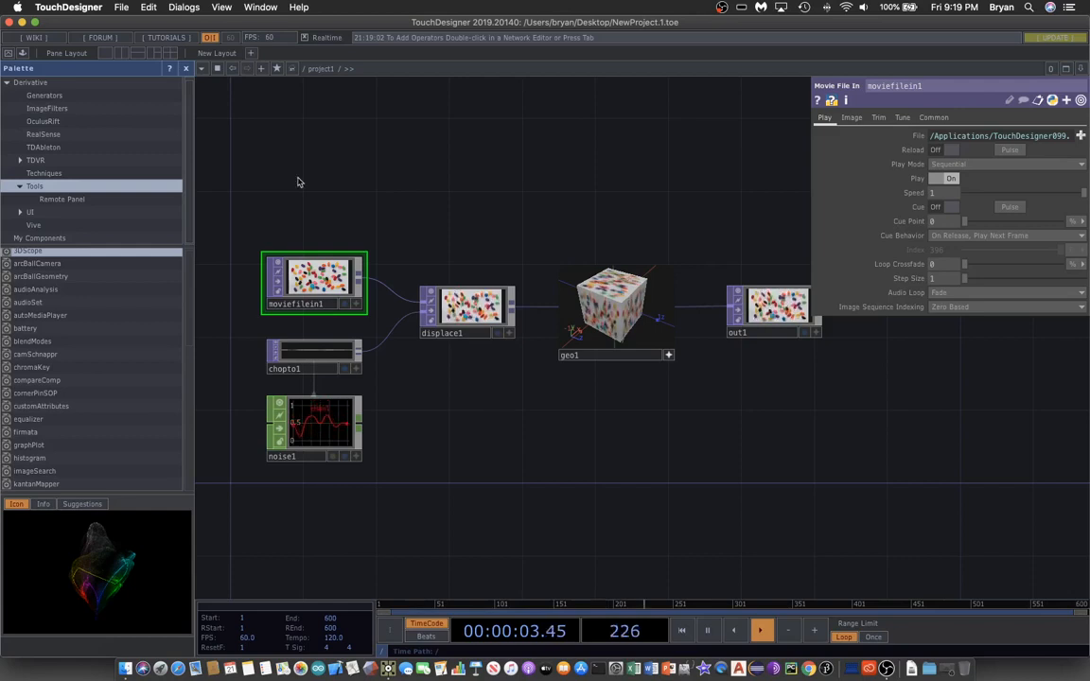
pyautogui.click(186, 68)
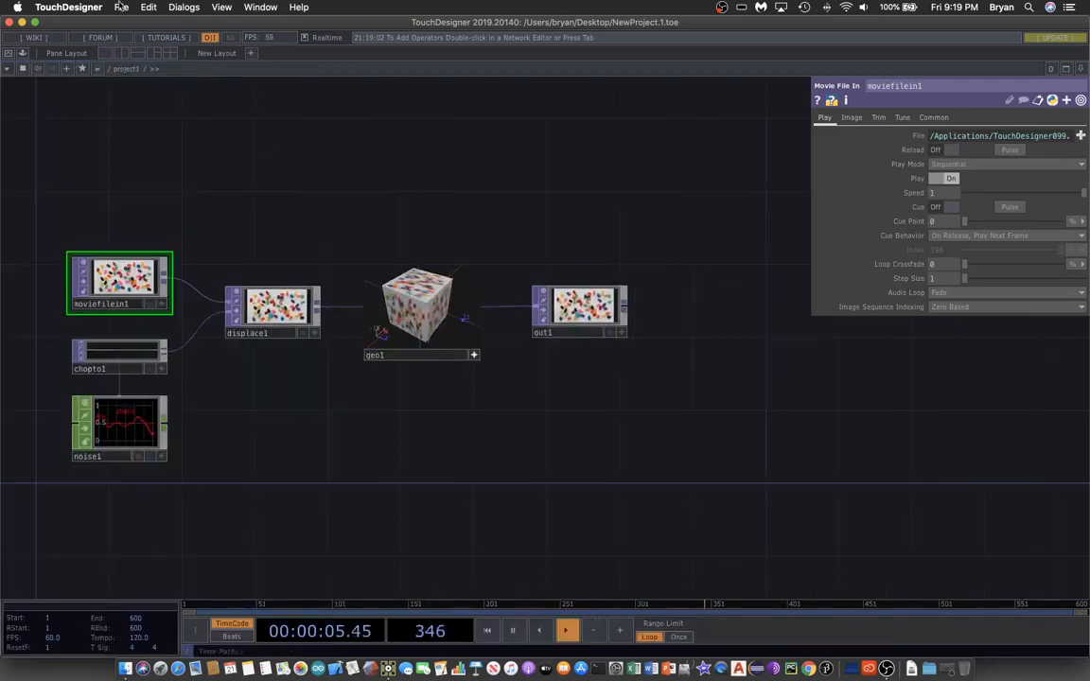
pyautogui.click(121, 7)
pyautogui.click(142, 22)
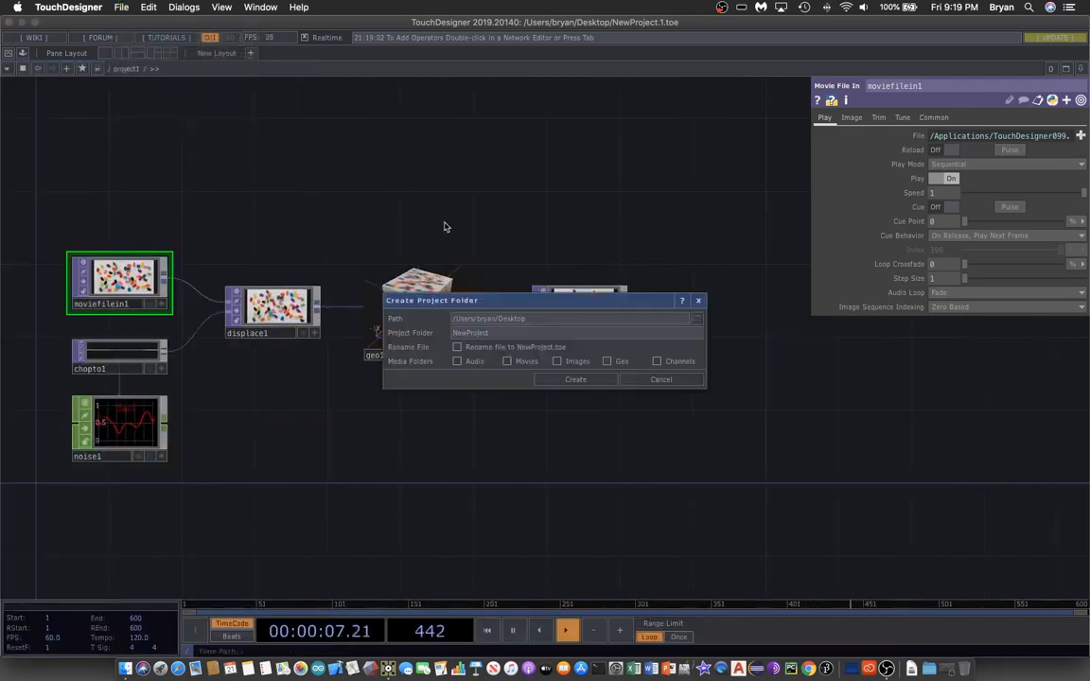
pyautogui.moveTo(486, 295); pyautogui.dragTo(372, 207)
pyautogui.write('P')
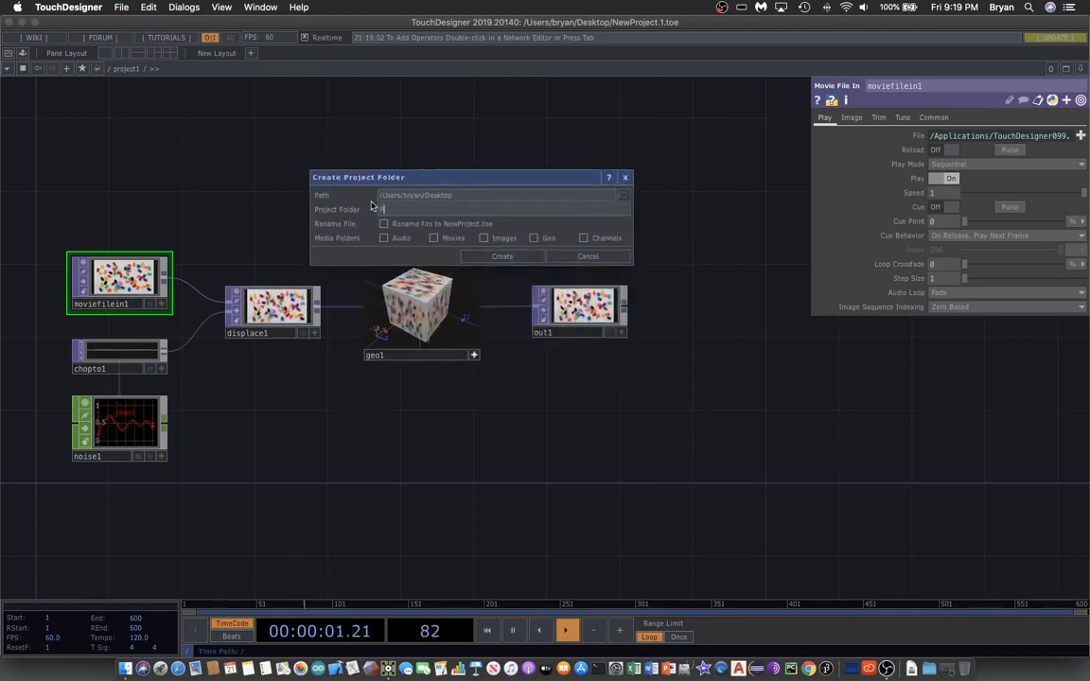
pyautogui.write('laySound')
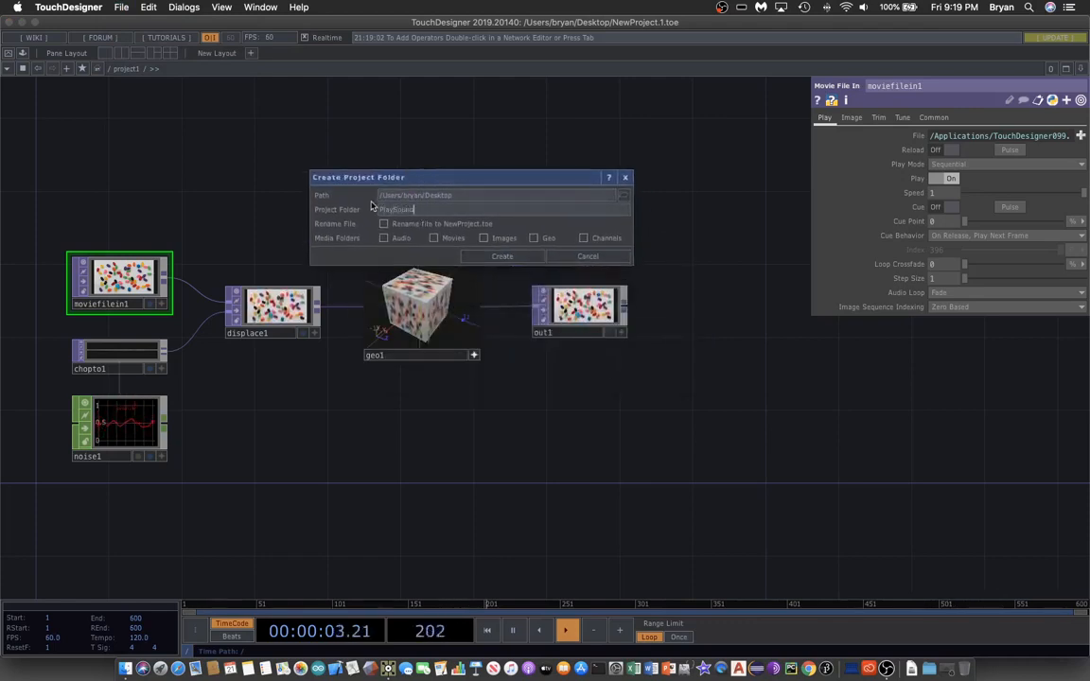
pyautogui.write('03')
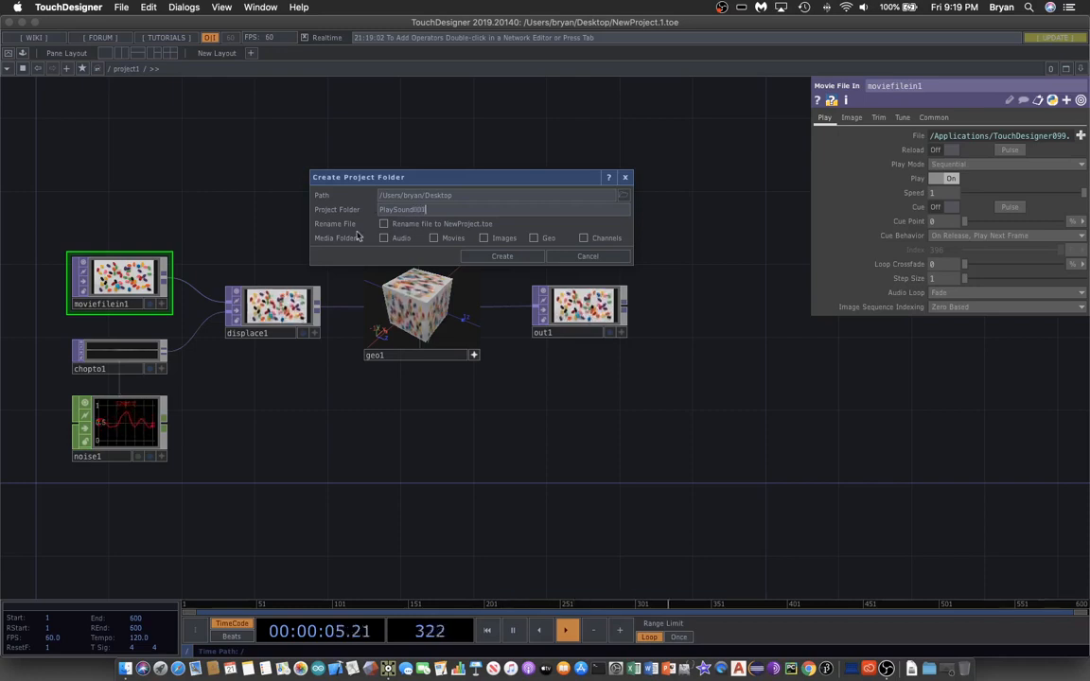
# Enable renaming the file to PlaySound001.toe, include an Audio media folder, then create the project folder and save the project in it.
pyautogui.click(383, 224)
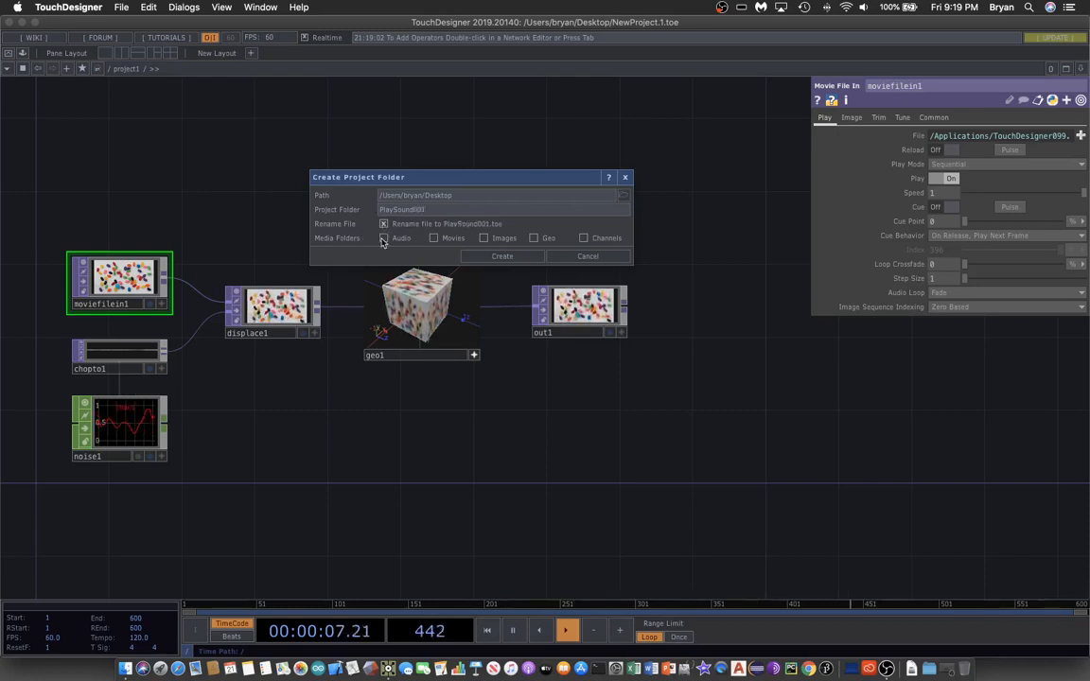
pyautogui.click(383, 238)
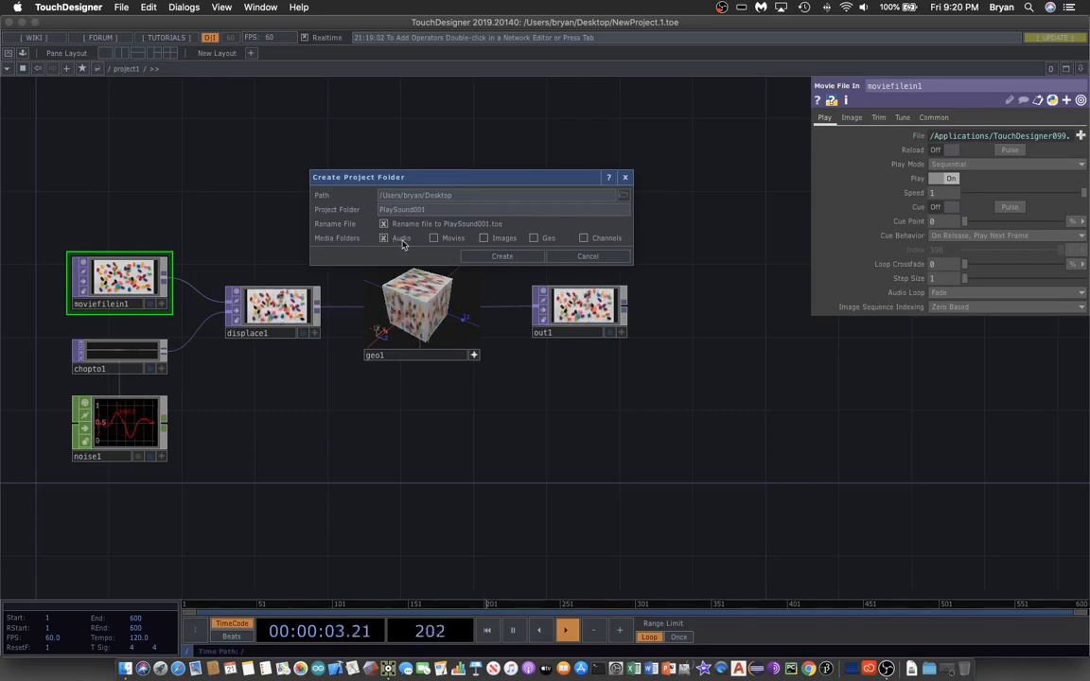
pyautogui.click(491, 257)
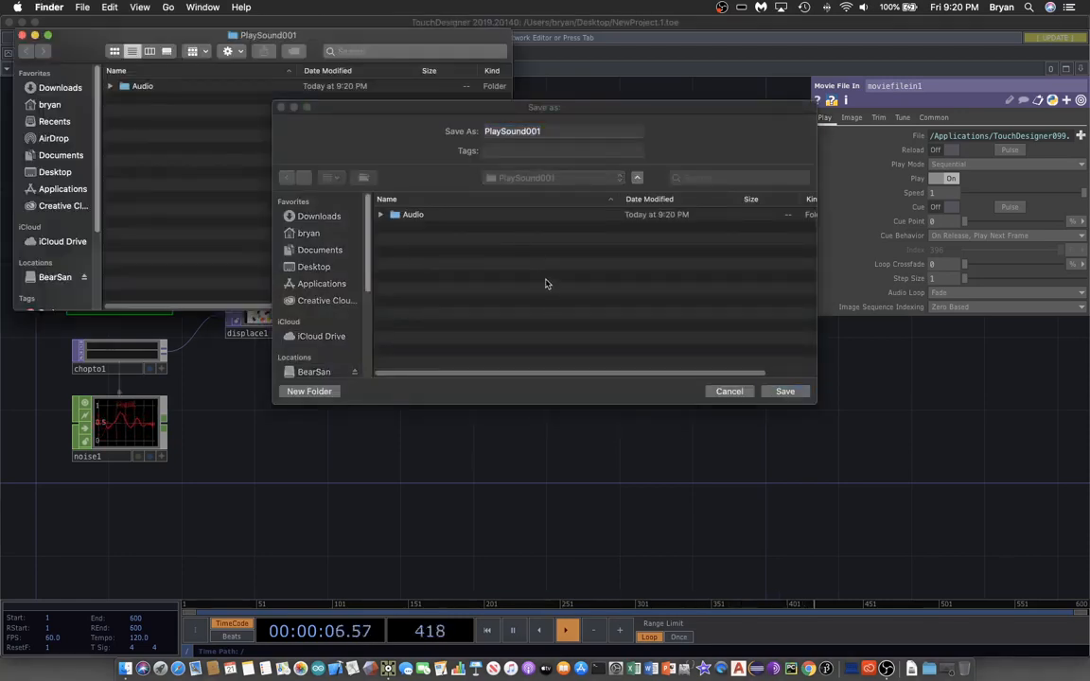
pyautogui.click(782, 394)
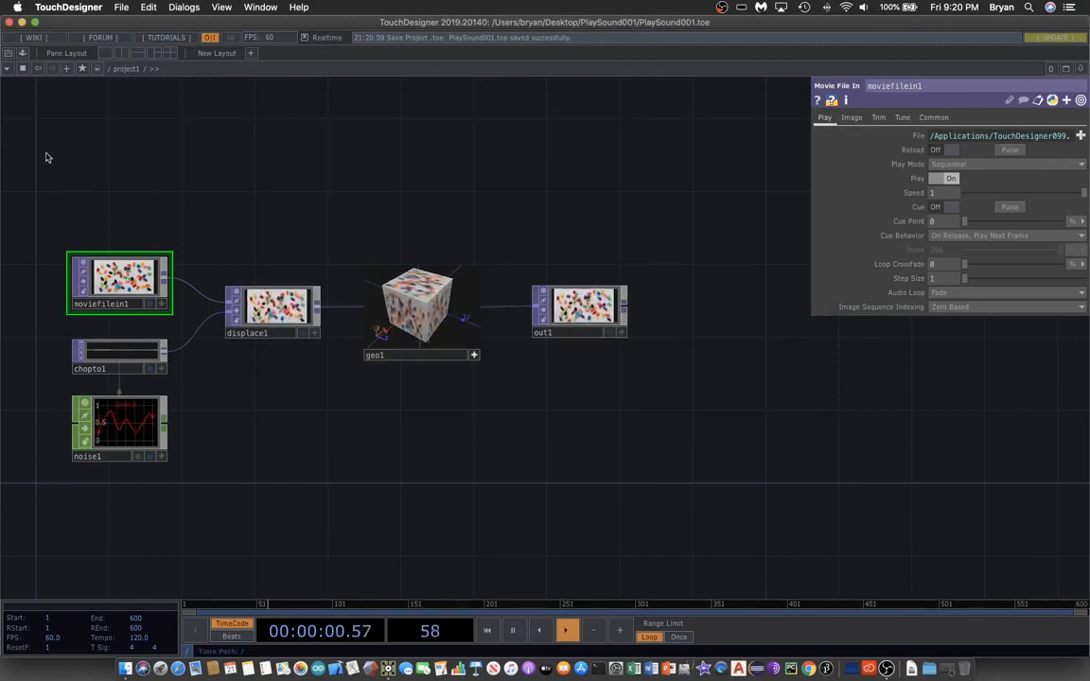
# Delete the default moviefilein1, chopto1, noise1, displace1 and geo1 operators from the network, keeping out1.
pyautogui.moveTo(45, 153); pyautogui.dragTo(477, 515)
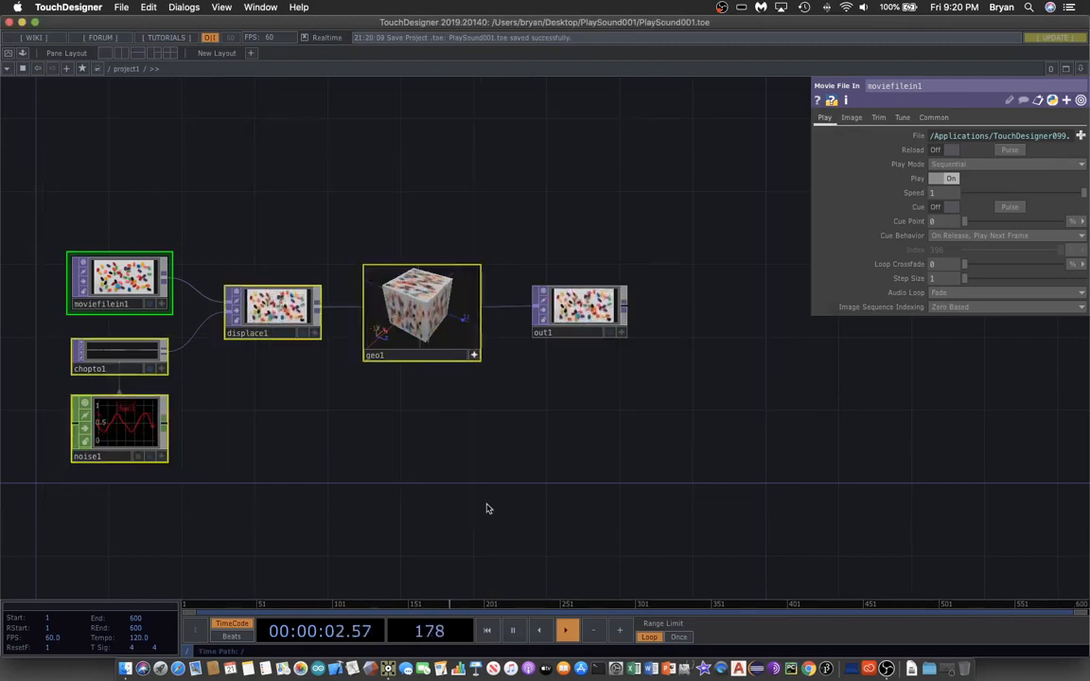
pyautogui.press('Delete')
# In Finder, copy loop01.m4a from the Music Loops folder into the Audio folder of PlaySound001.
pyautogui.moveTo(135, 23); pyautogui.dragTo(190, 284)
pyautogui.moveTo(64, 46); pyautogui.dragTo(312, 37)
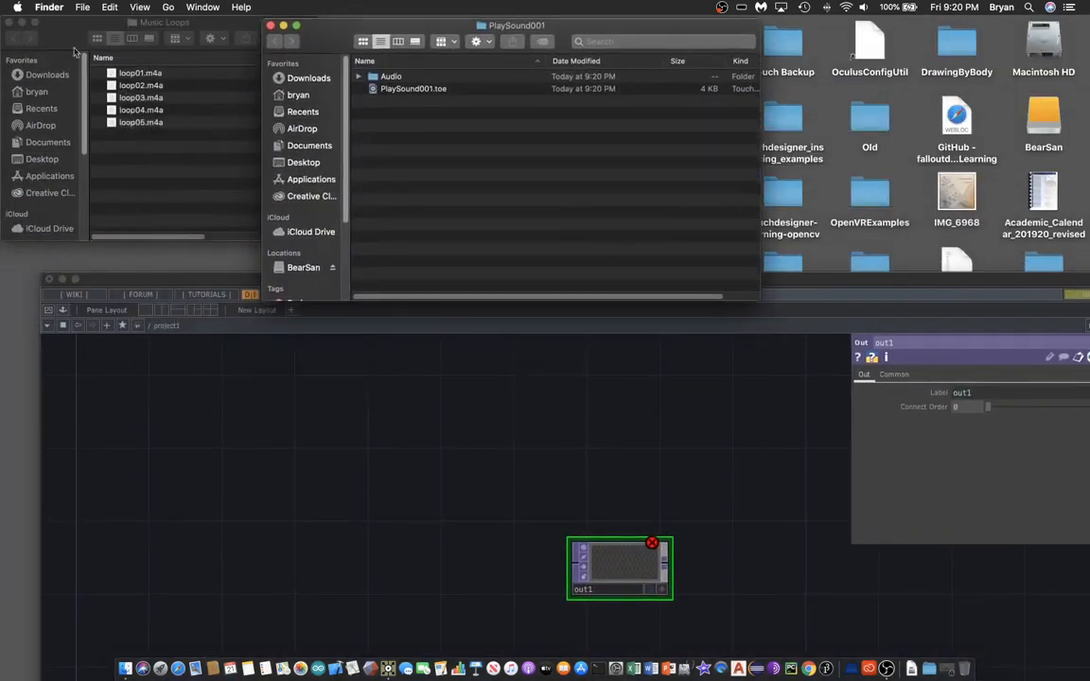
pyautogui.click(60, 29)
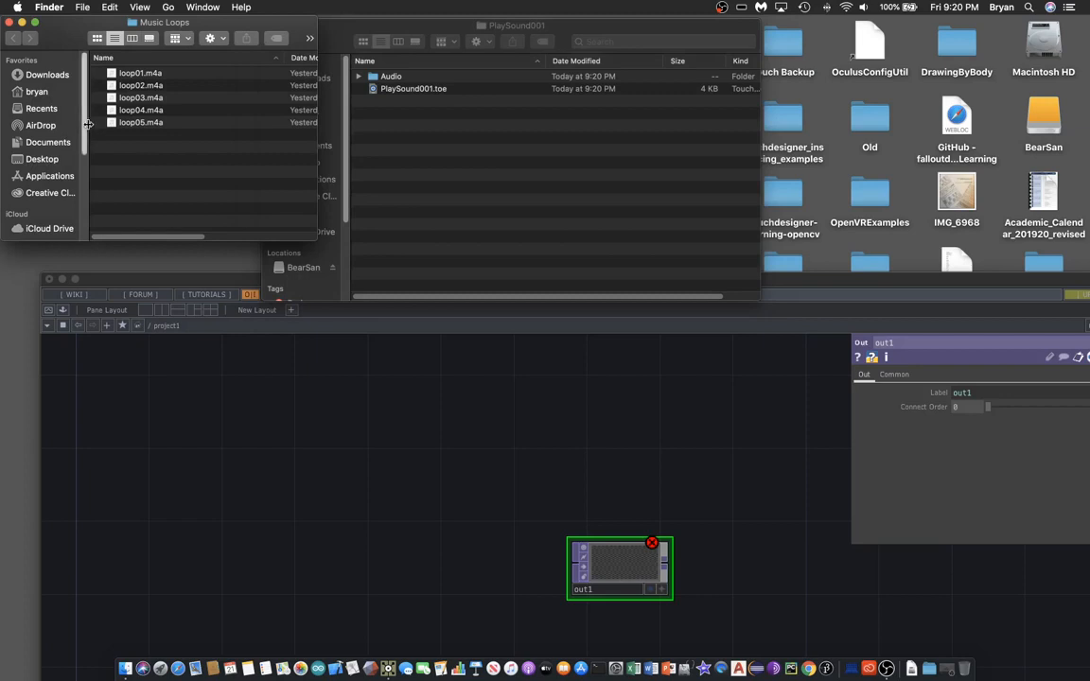
pyautogui.click(120, 74)
pyautogui.rightClick(120, 72)
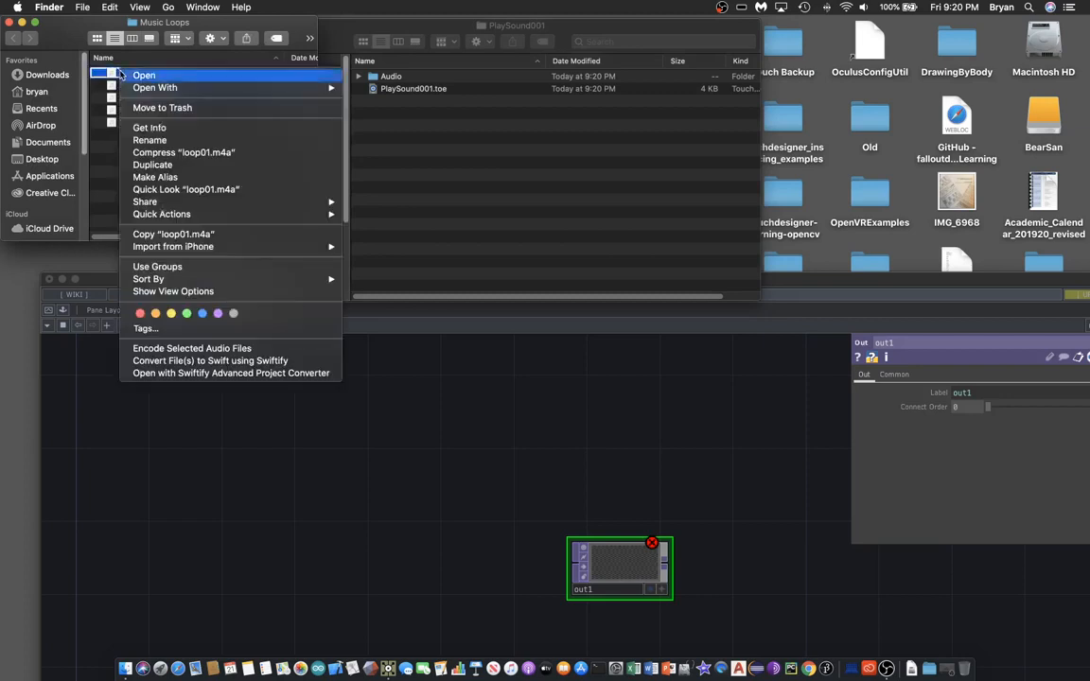
pyautogui.click(238, 235)
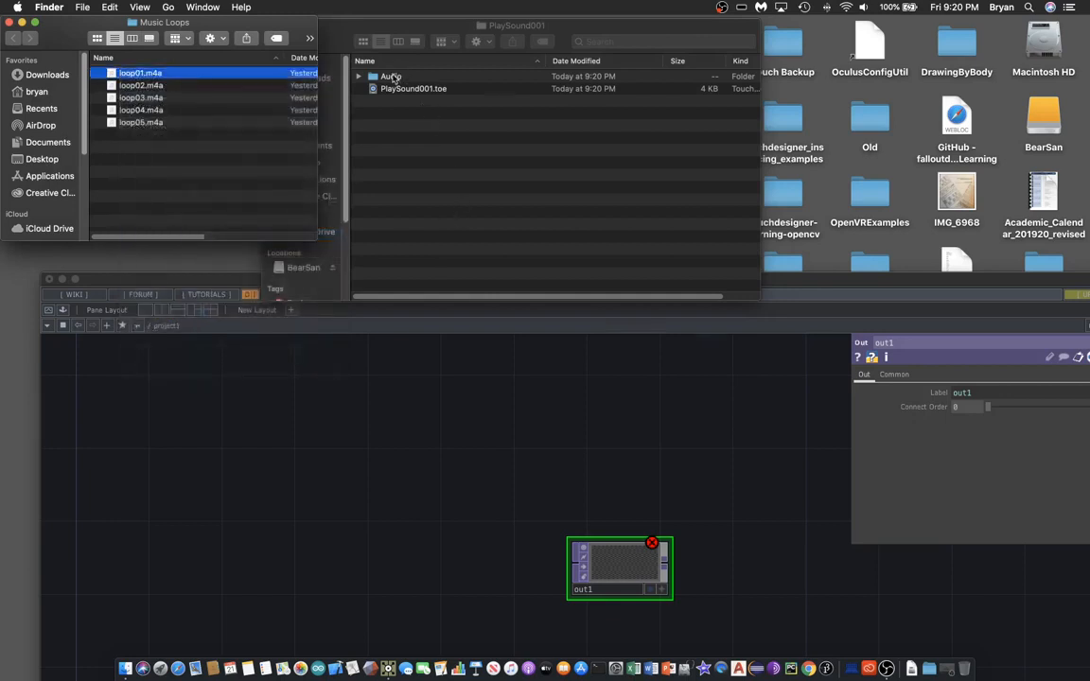
pyautogui.doubleClick(392, 78)
pyautogui.rightClick(412, 140)
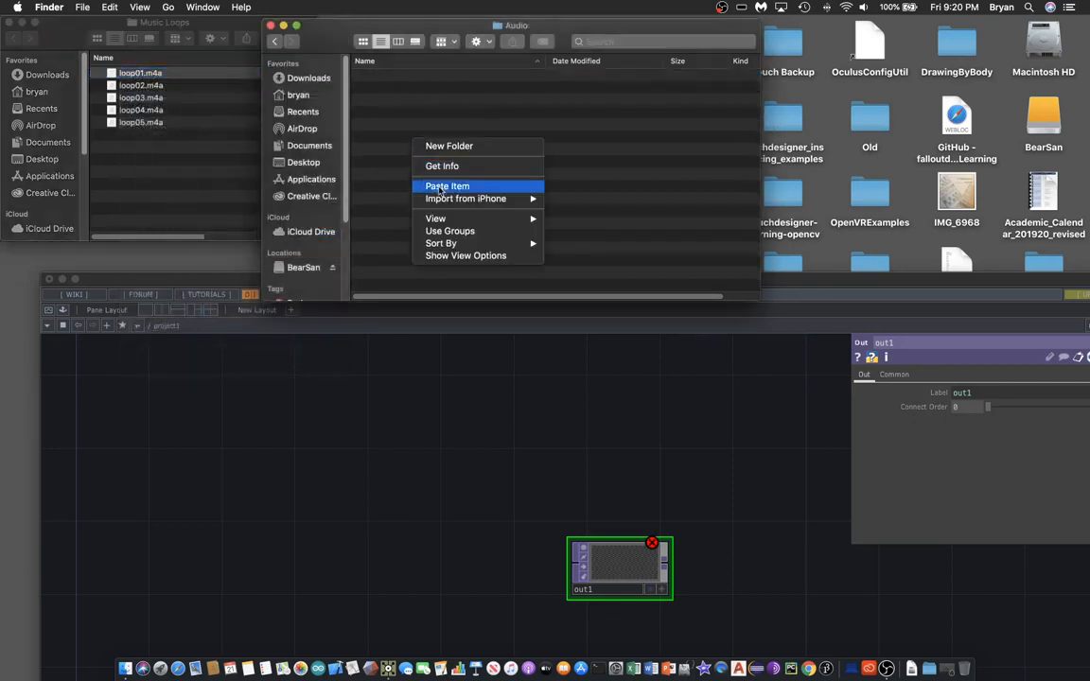
pyautogui.click(443, 186)
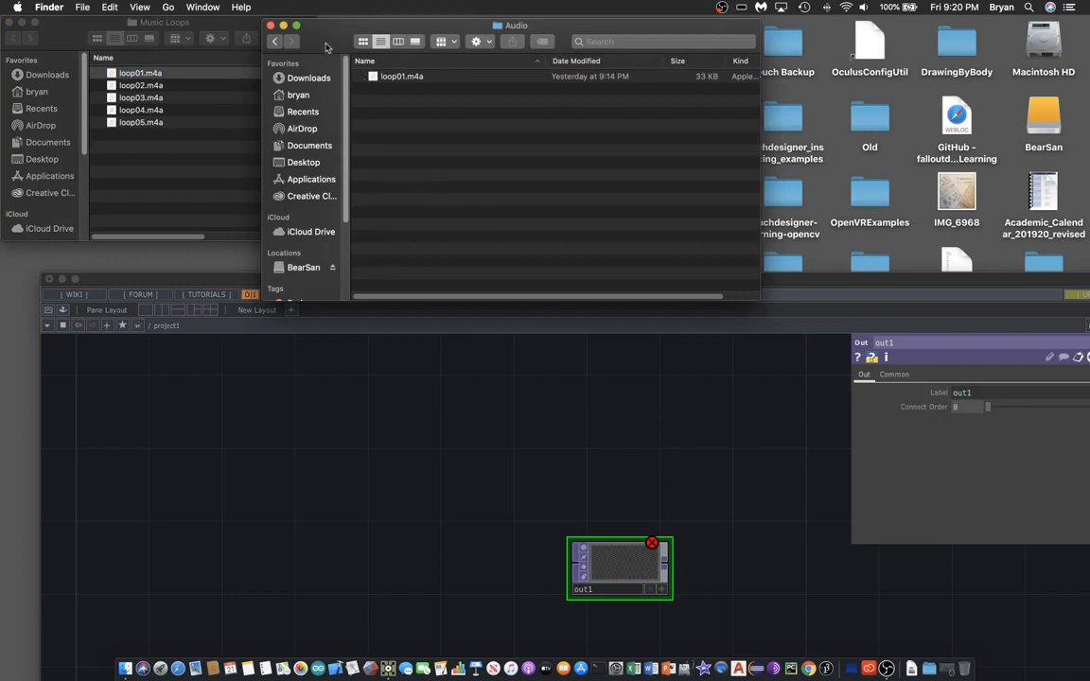
# Bring loop01.m4a from the Audio folder into the TouchDesigner network as an Audio File In operator and move out1 slightly up.
pyautogui.moveTo(326, 48); pyautogui.dragTo(360, 44)
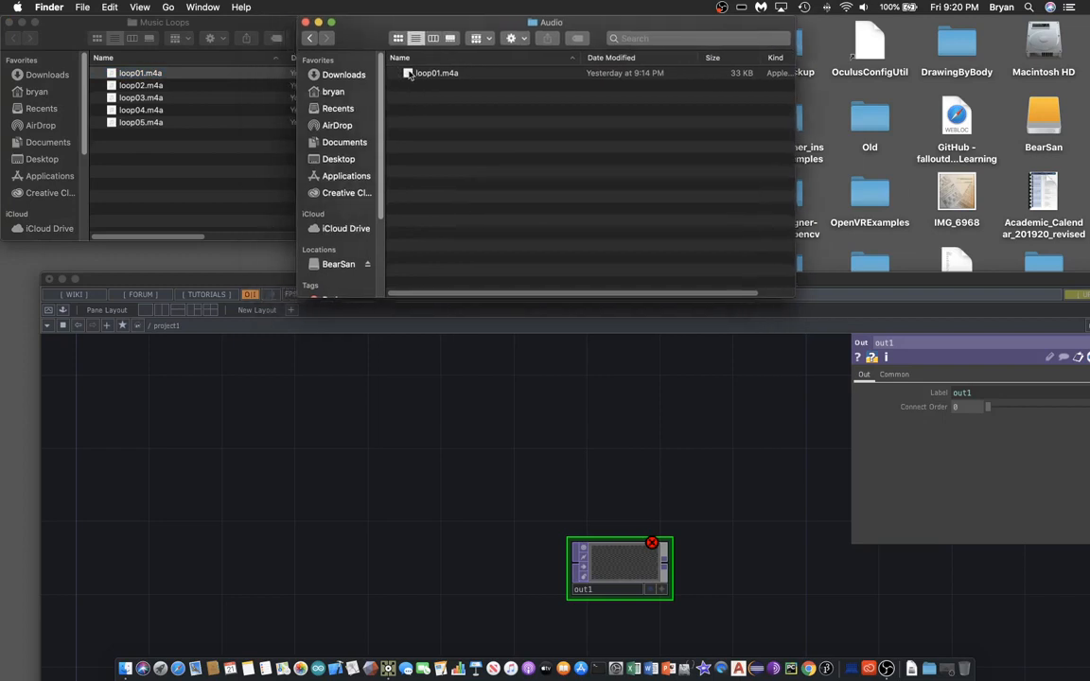
pyautogui.moveTo(409, 75); pyautogui.dragTo(283, 463)
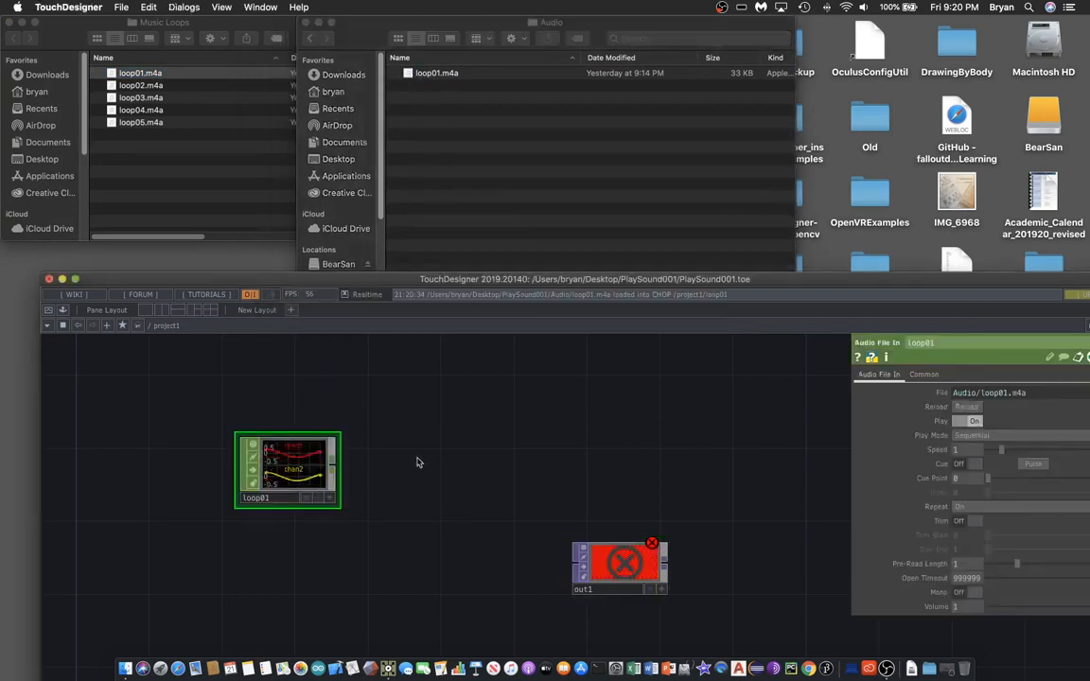
pyautogui.moveTo(314, 279); pyautogui.dragTo(273, 13)
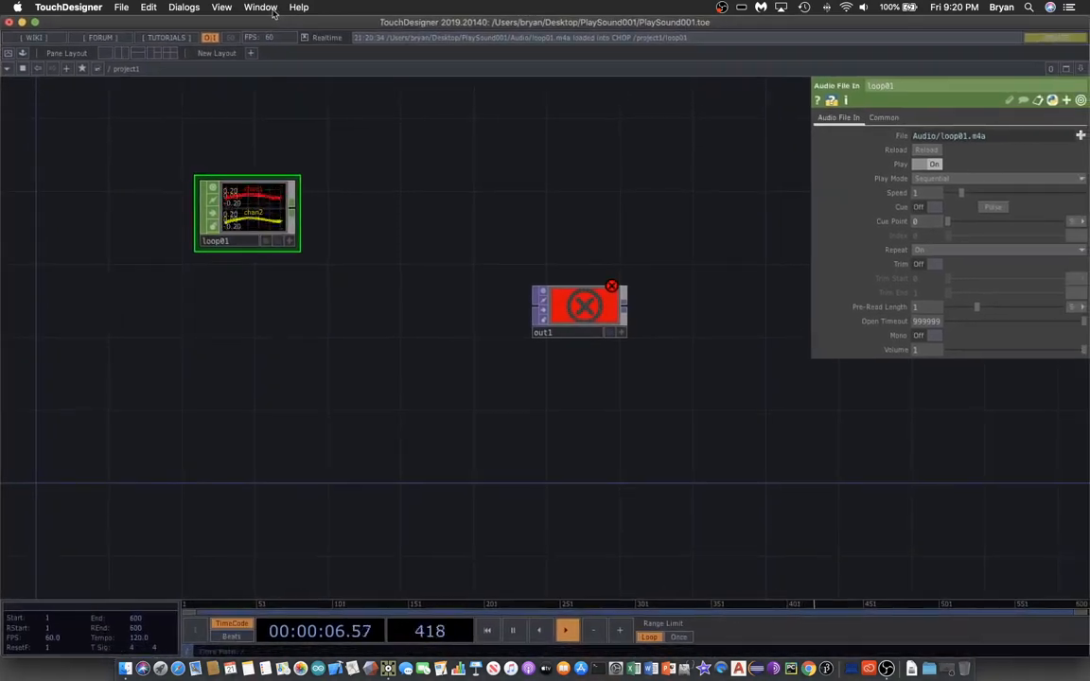
pyautogui.moveTo(649, 456); pyautogui.dragTo(651, 446)
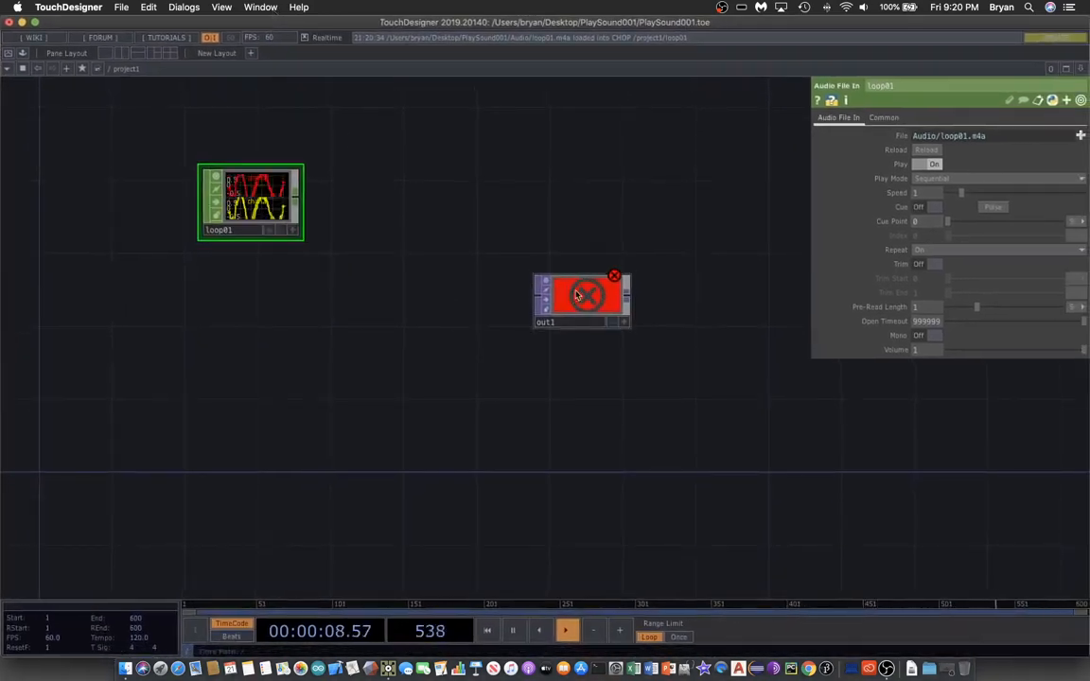
pyautogui.moveTo(577, 296); pyautogui.dragTo(592, 261)
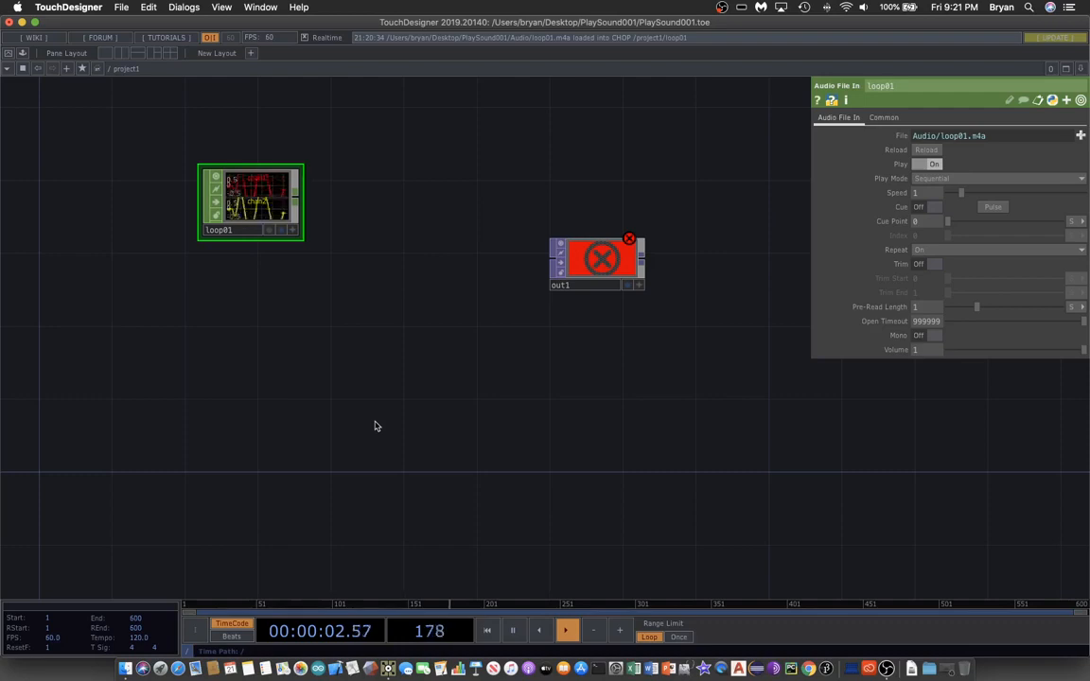
# Add an Audio Device Out CHOP to the network directly below loop01.
pyautogui.press('Tab')
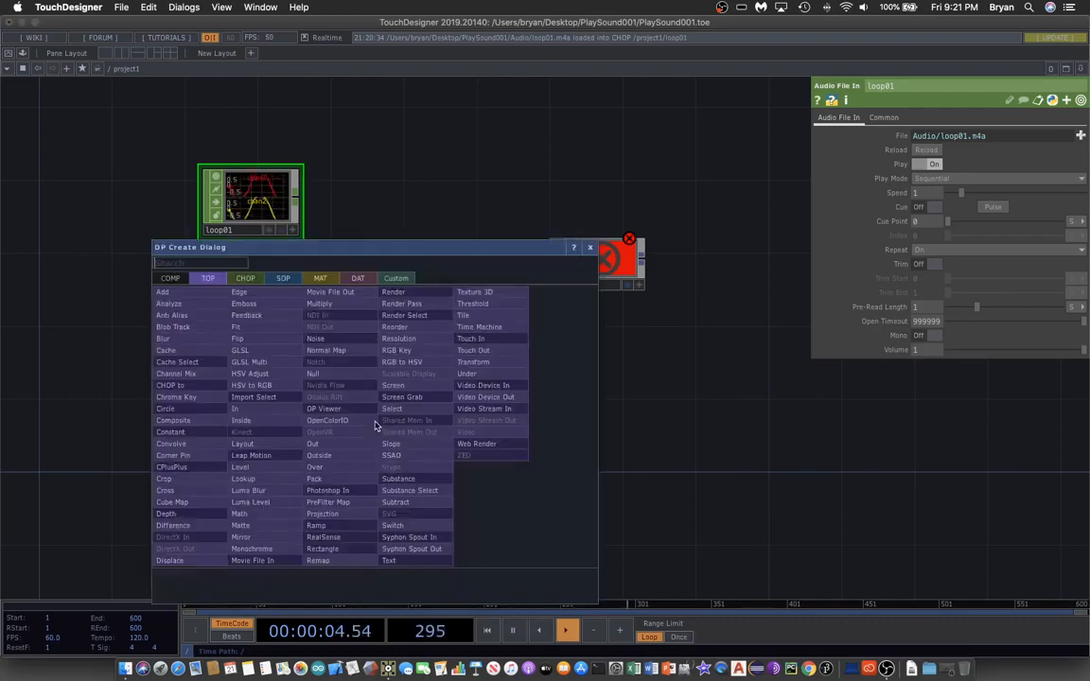
pyautogui.moveTo(425, 247); pyautogui.dragTo(642, 134)
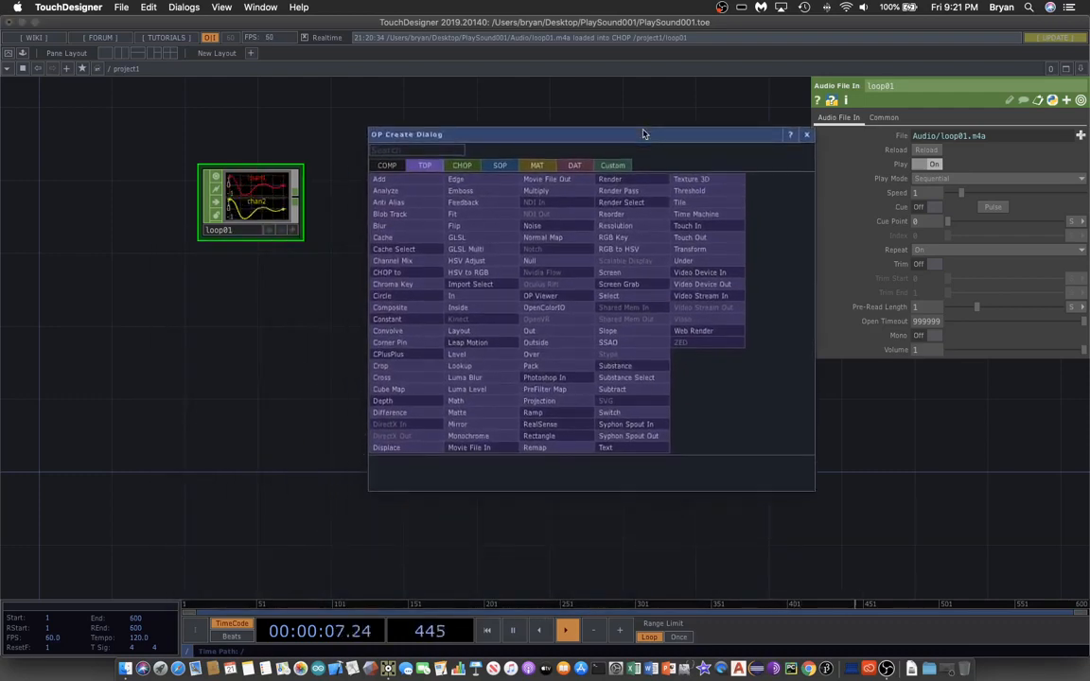
pyautogui.click(463, 167)
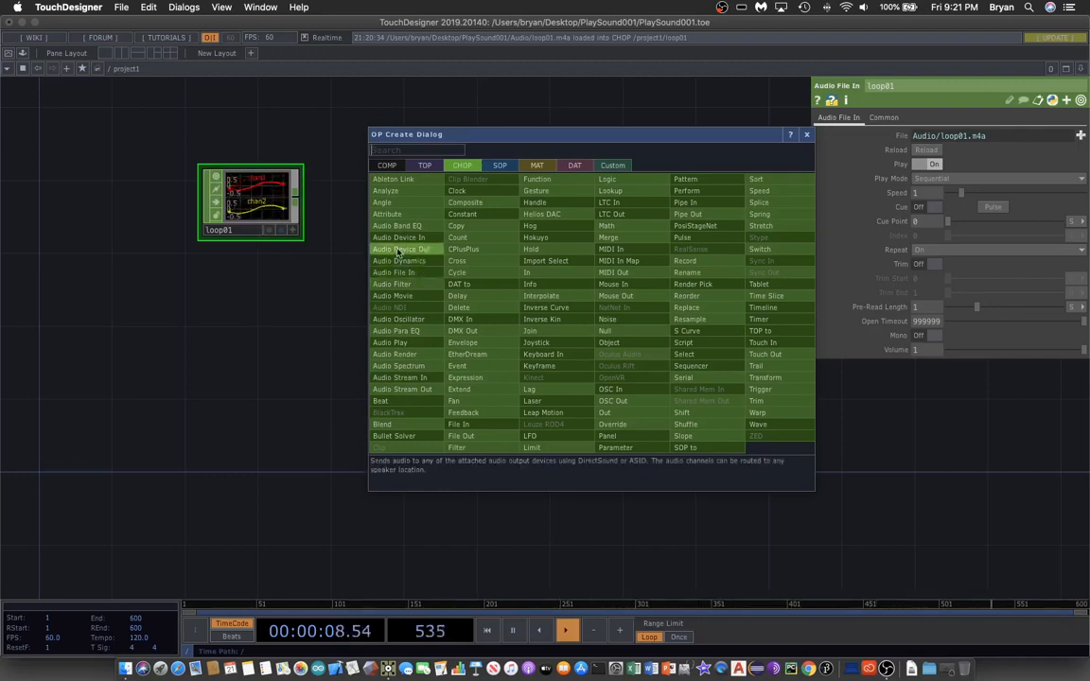
pyautogui.click(422, 252)
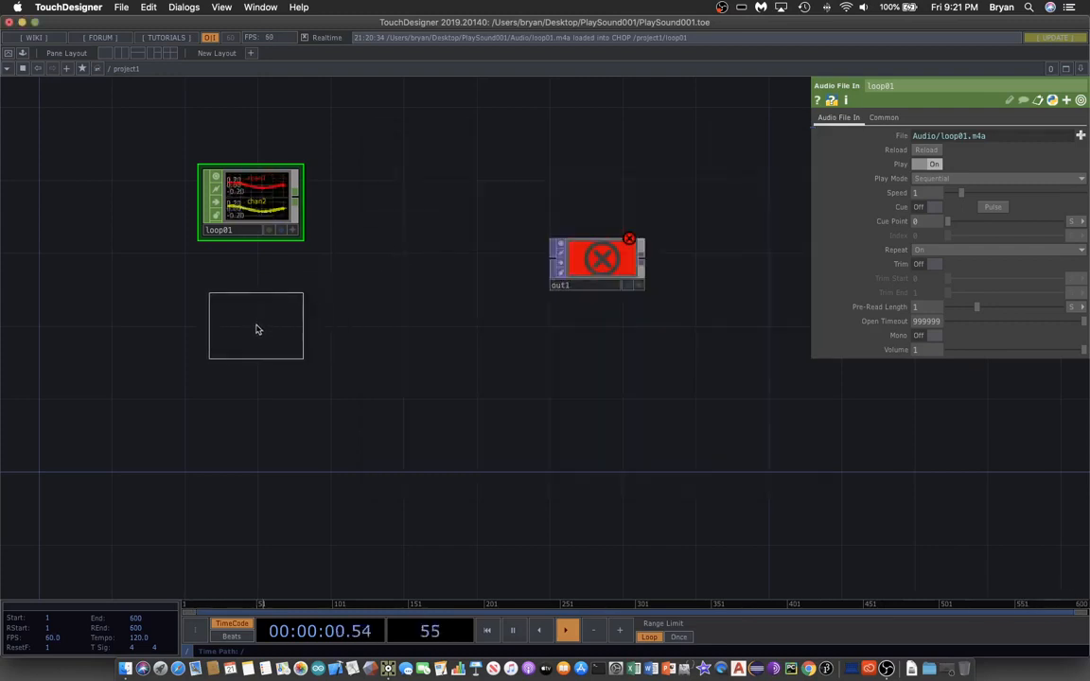
pyautogui.click(256, 326)
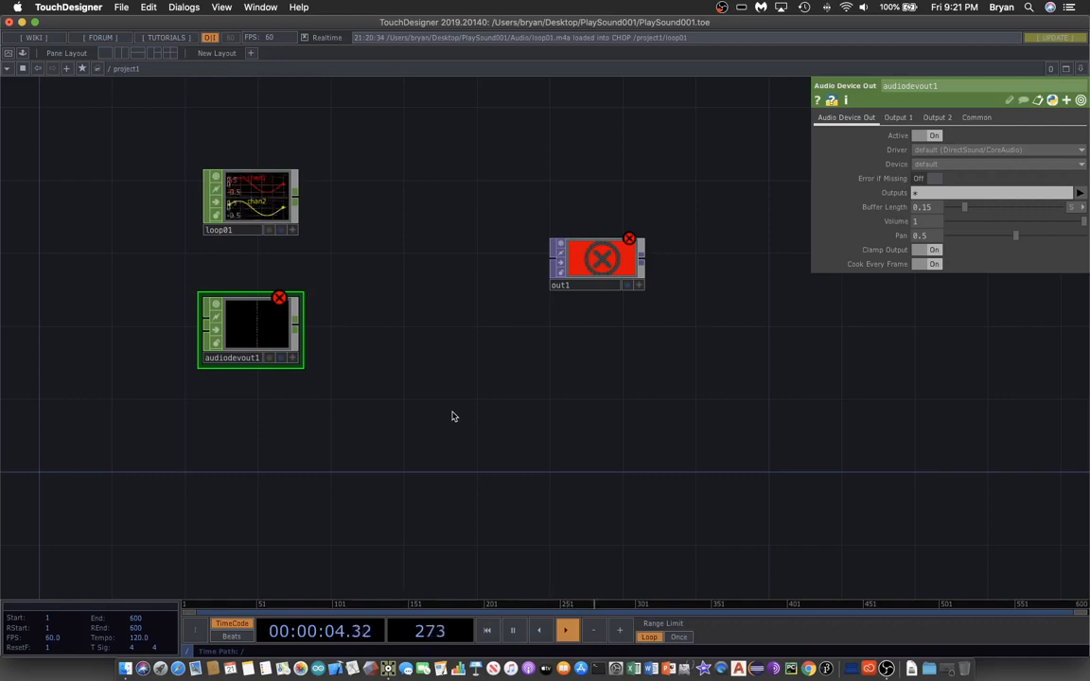
# Connect the output of loop01 to the first input of audiodevout1 and raise the system volume to hear the loop.
pyautogui.moveTo(452, 411); pyautogui.dragTo(476, 405)
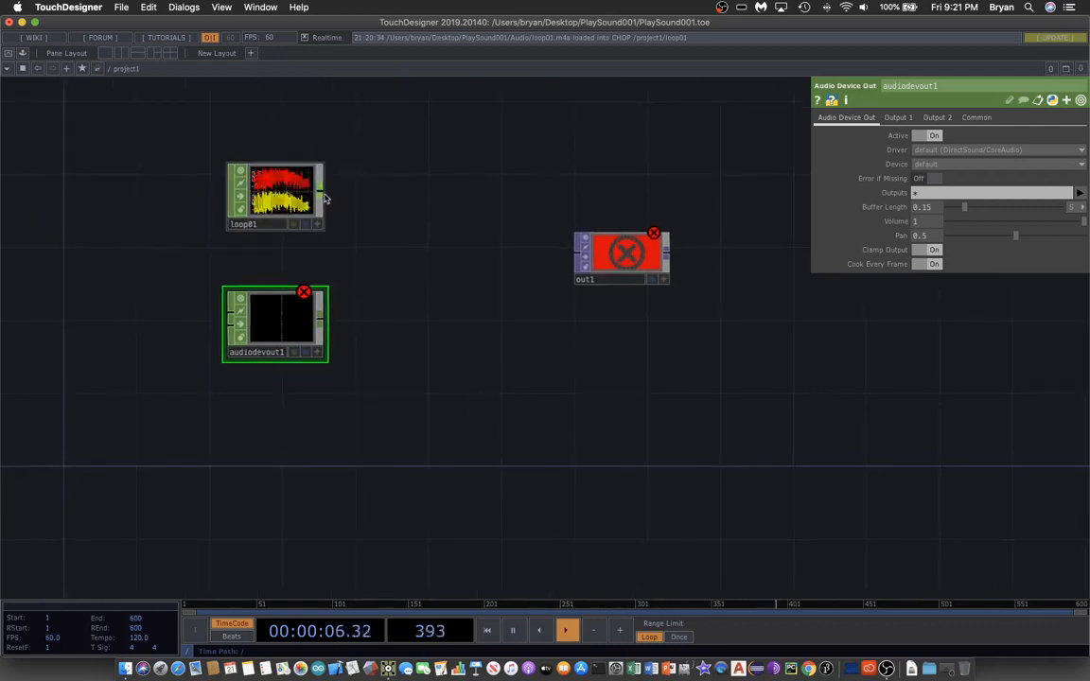
pyautogui.moveTo(322, 195); pyautogui.dragTo(210, 298)
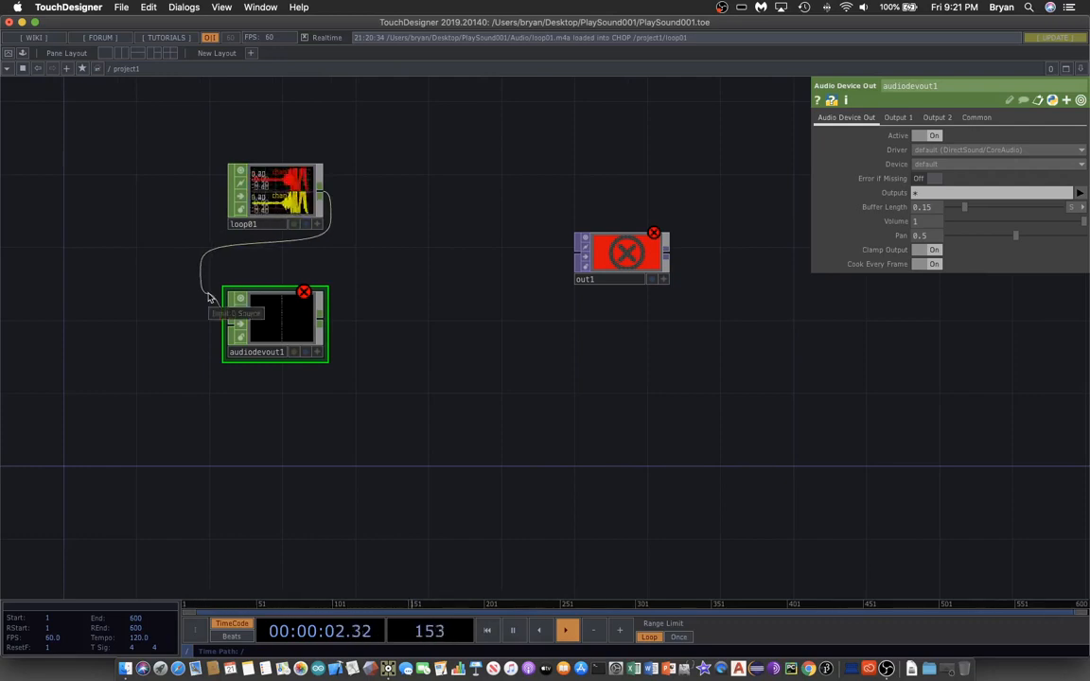
pyautogui.moveTo(210, 298); pyautogui.dragTo(210, 298)
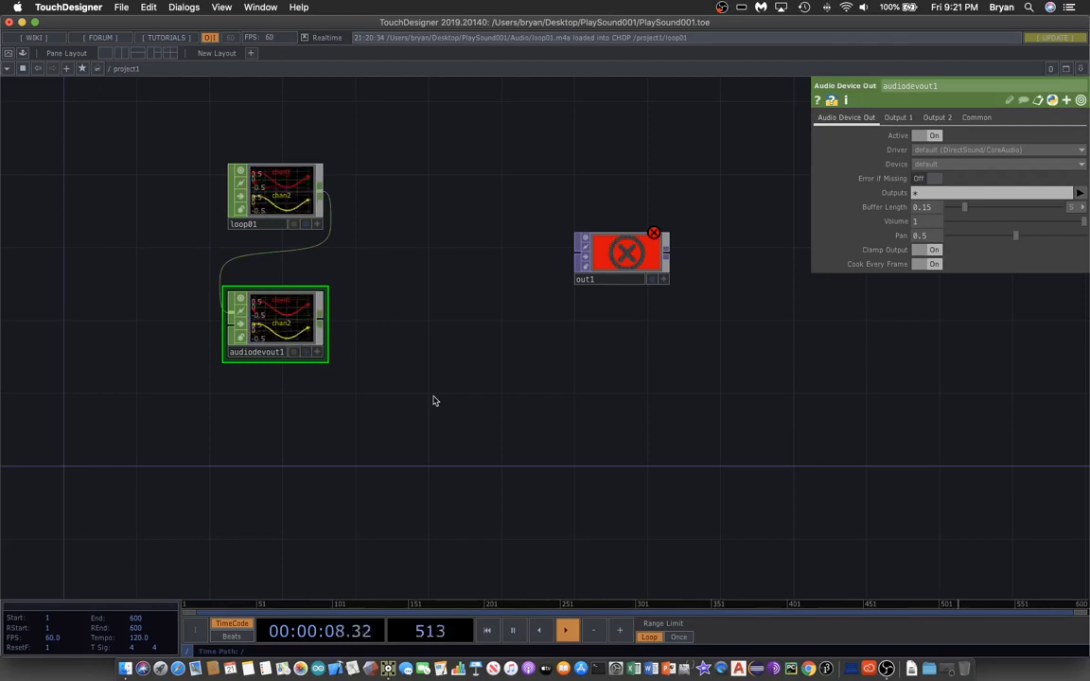
pyautogui.press('XF86AudioRaiseVolume')
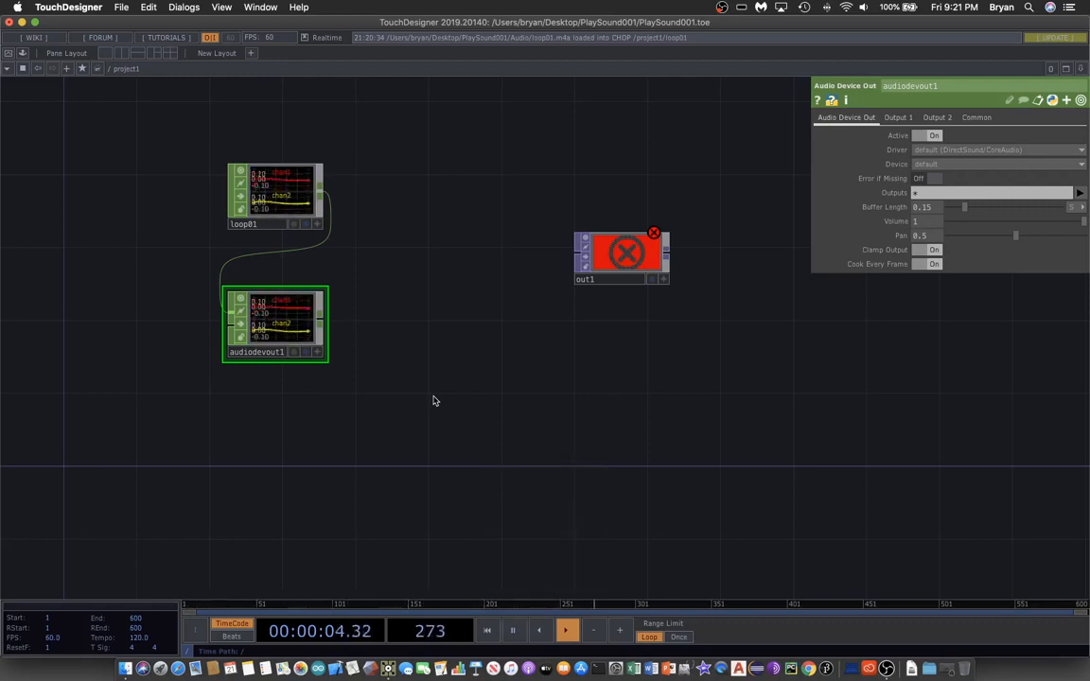
pyautogui.press('XF86AudioRaiseVolume')
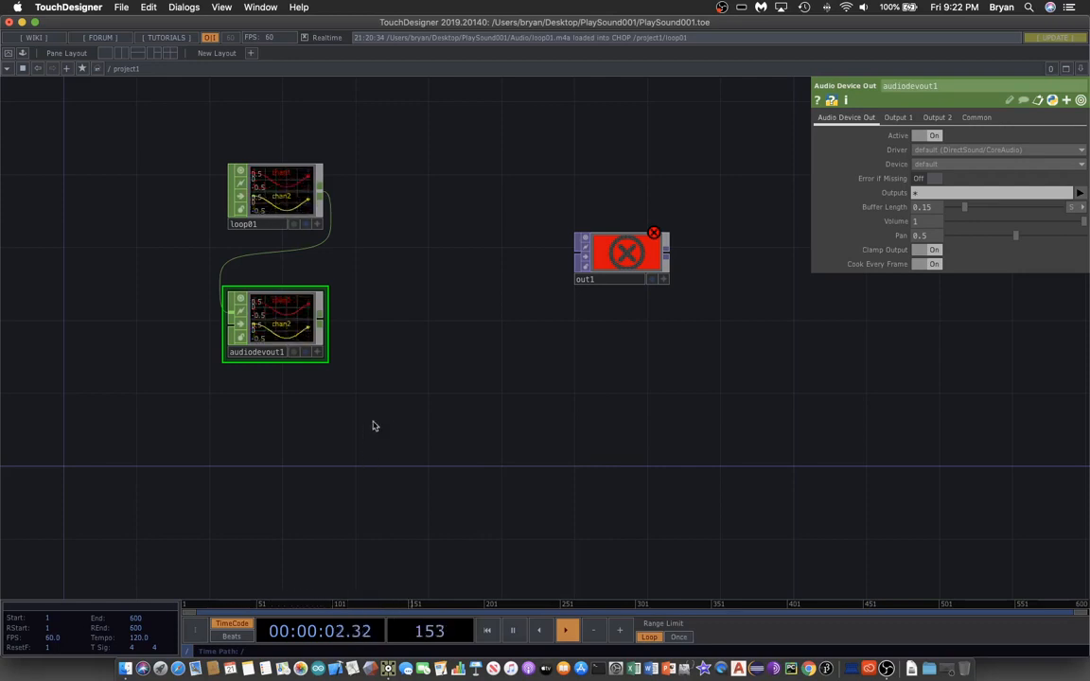
pyautogui.moveTo(423, 413); pyautogui.dragTo(391, 427)
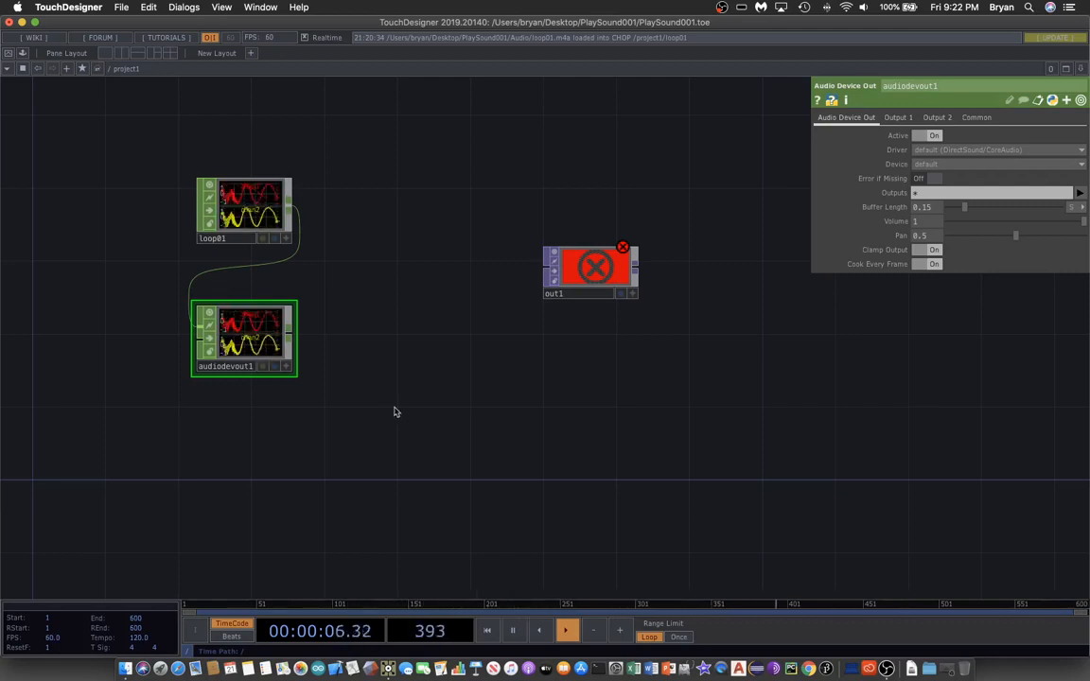
pyautogui.scroll(5, 399, 430)
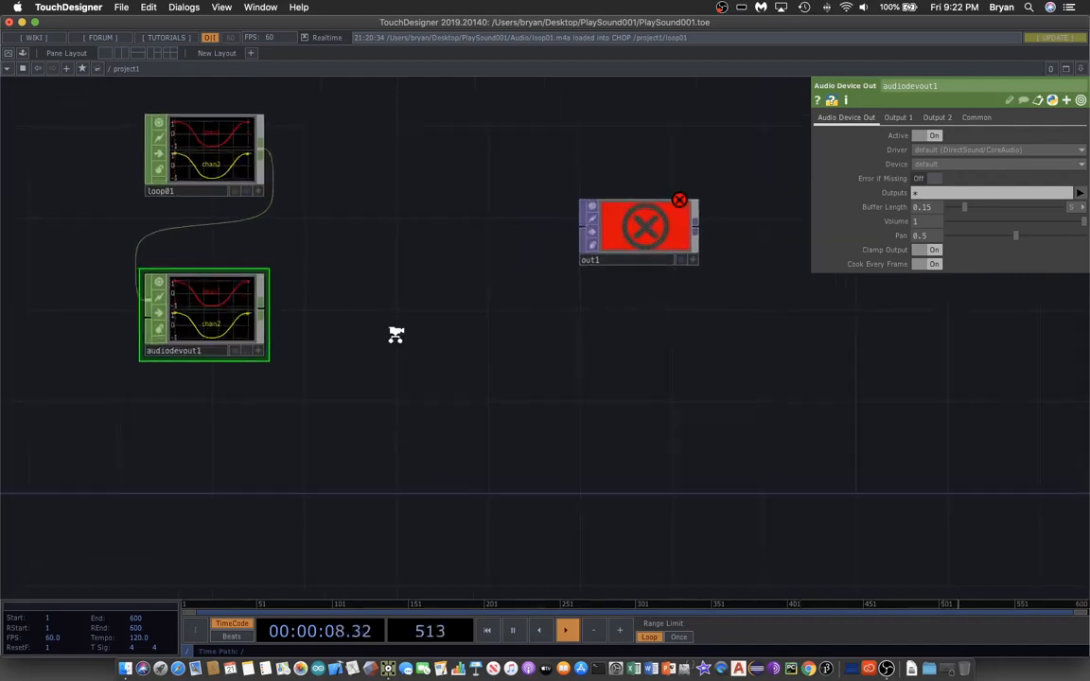
pyautogui.moveTo(384, 275); pyautogui.dragTo(474, 302)
pyautogui.scroll(2, 474, 307)
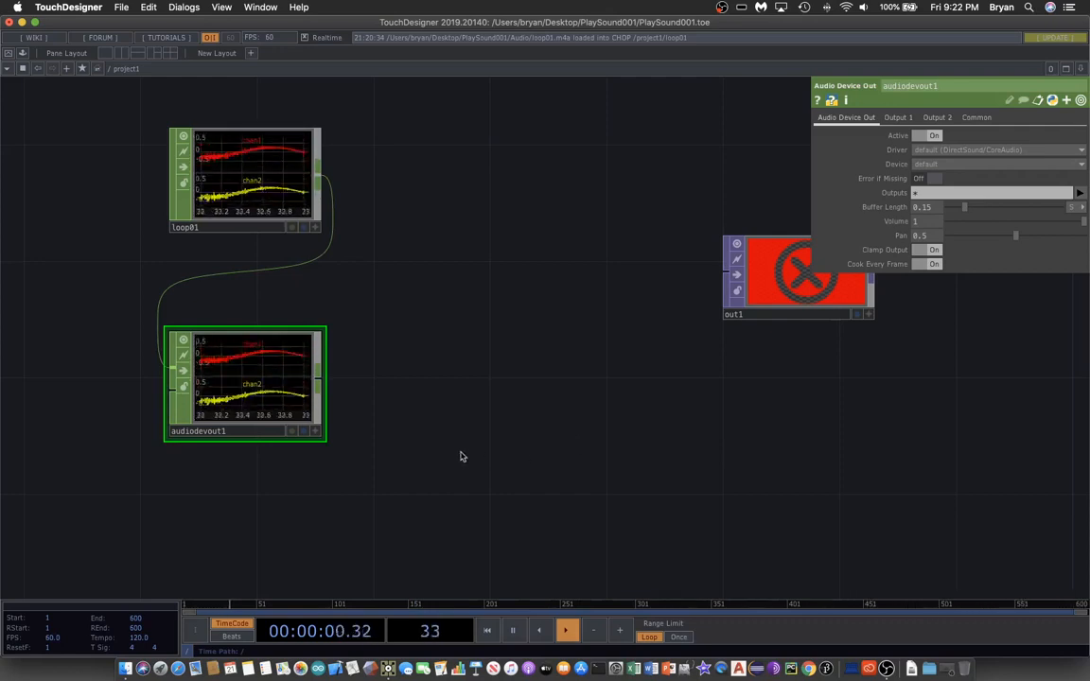
# Move the out1 operator down, clear of the parameter window and level with audiodevout1.
pyautogui.scroll(-1, 478, 456)
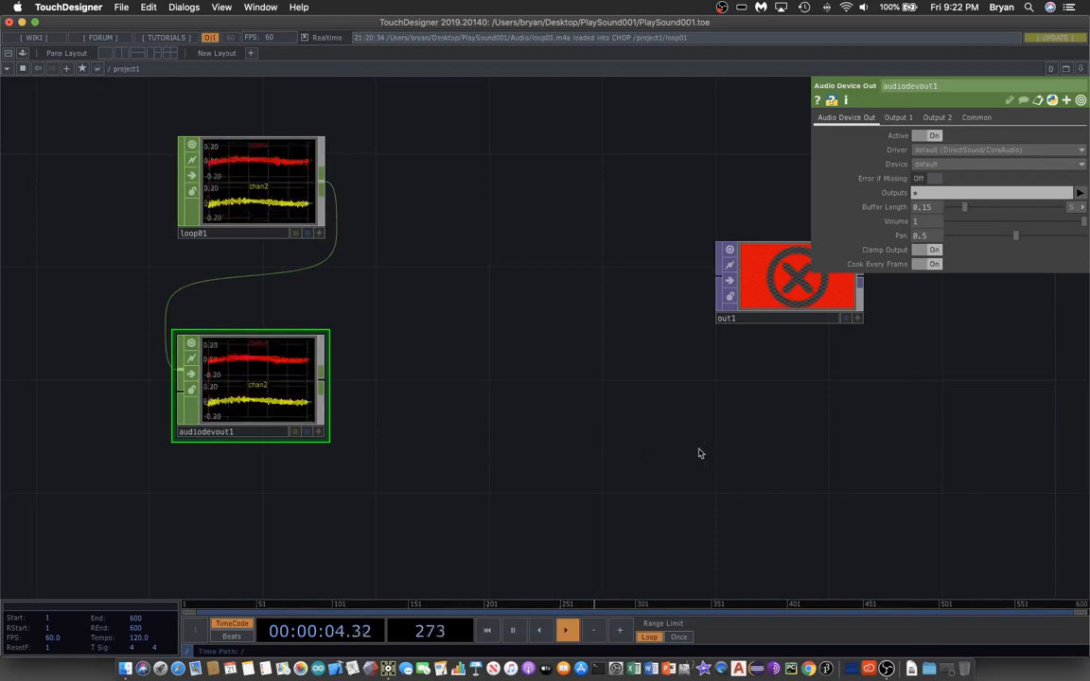
pyautogui.moveTo(583, 410); pyautogui.dragTo(479, 437)
pyautogui.moveTo(697, 306); pyautogui.dragTo(837, 419)
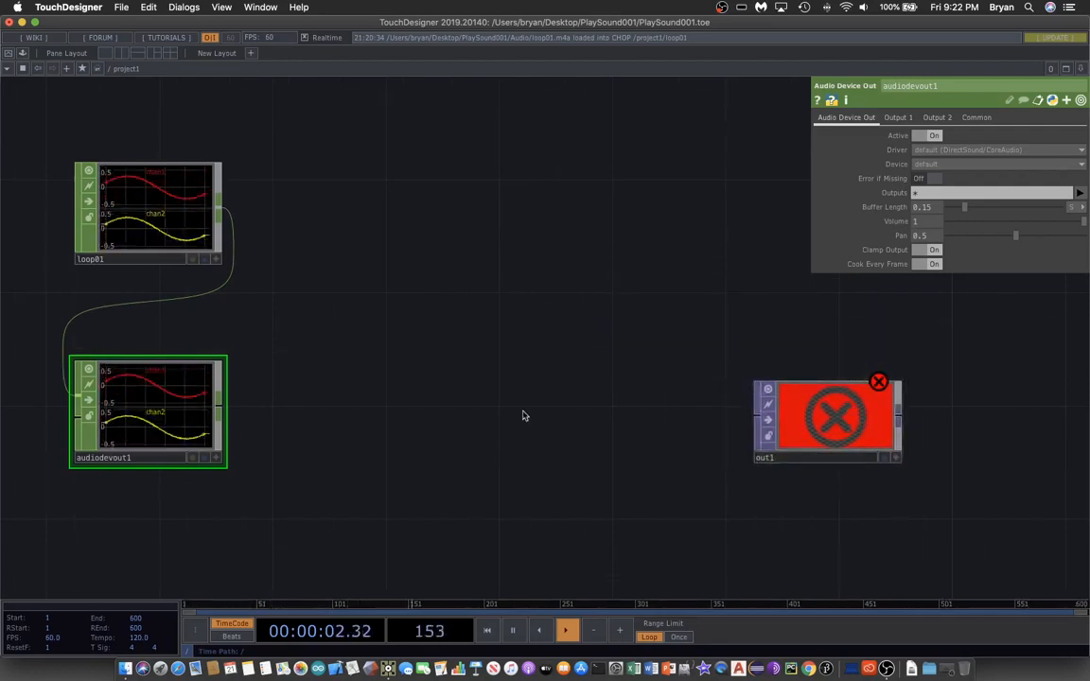
# Add an Analyze CHOP to the network, placed to the right of loop01.
pyautogui.press('Tab')
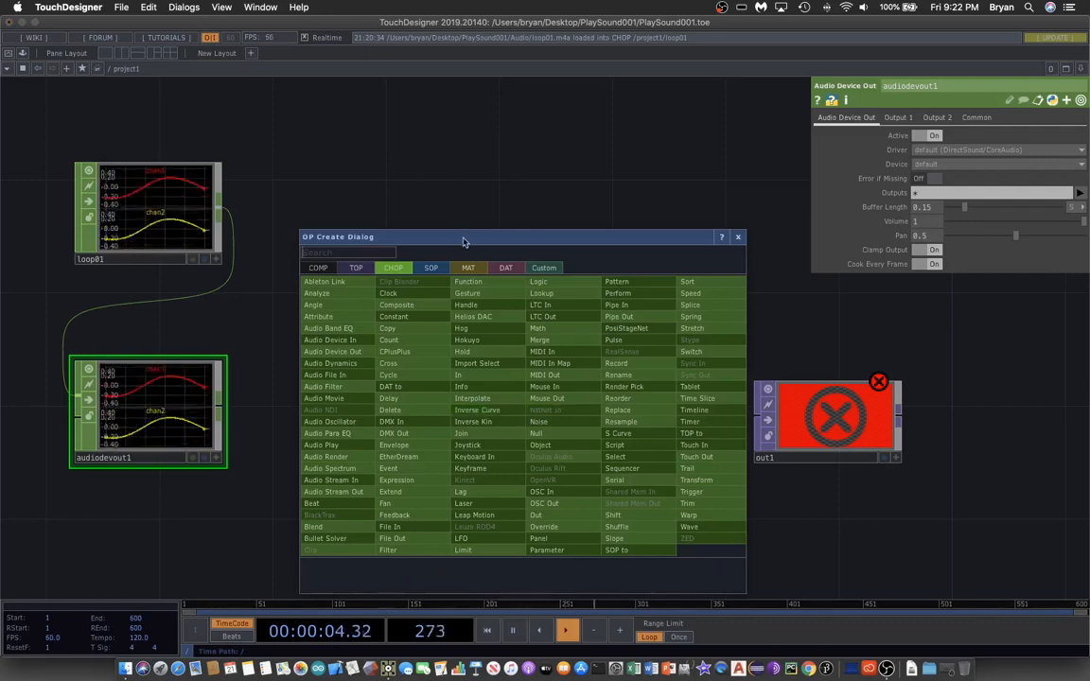
pyautogui.moveTo(463, 240); pyautogui.dragTo(609, 140)
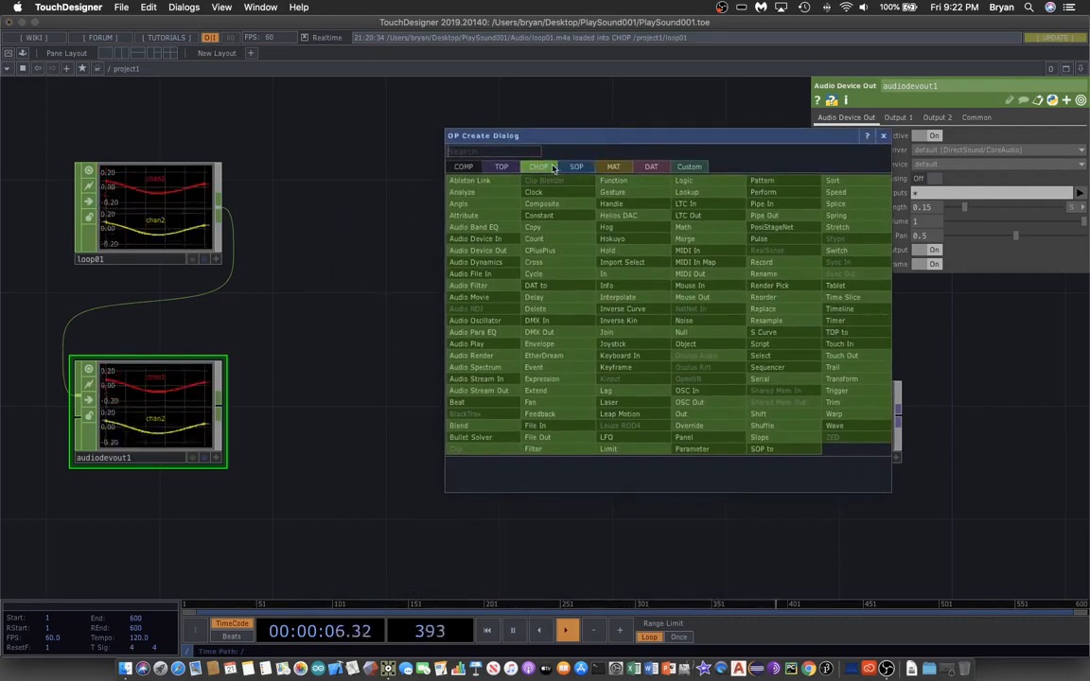
pyautogui.click(472, 192)
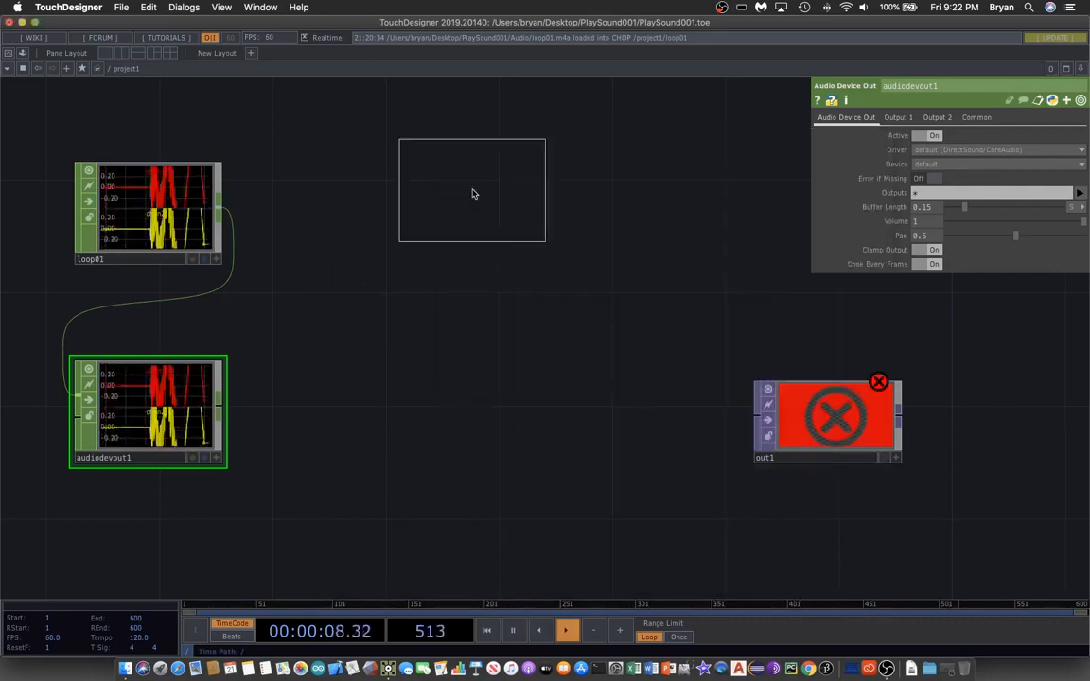
pyautogui.click(401, 216)
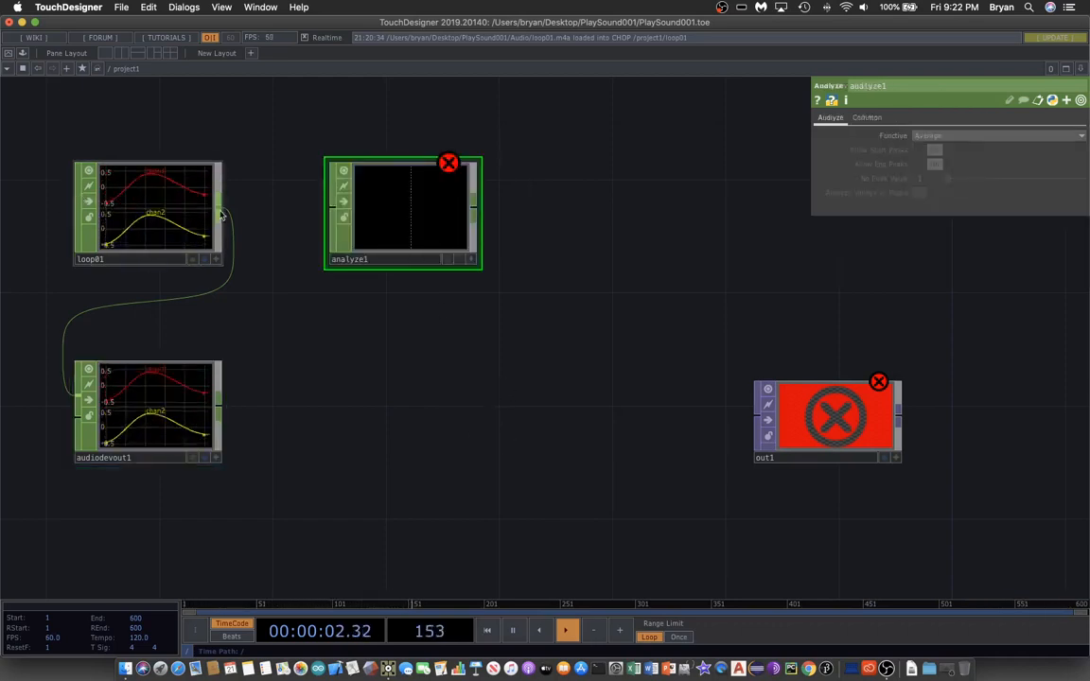
# Connect the output of loop01 to analyze1 and set the Analyze function to RMS Power.
pyautogui.moveTo(223, 214); pyautogui.dragTo(319, 208)
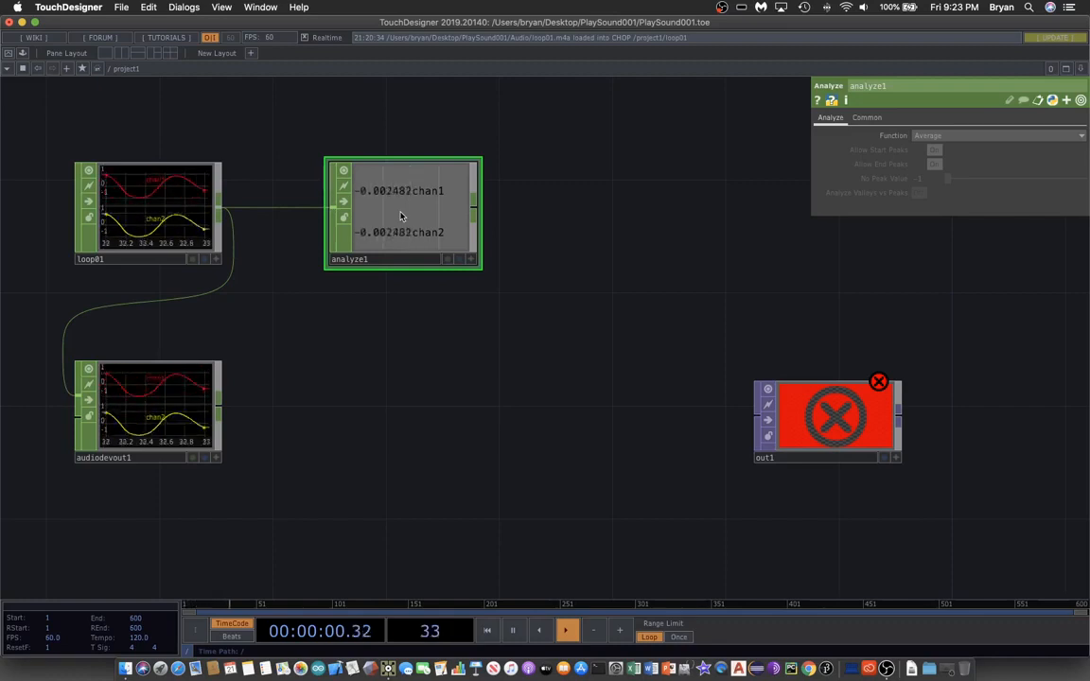
pyautogui.click(931, 137)
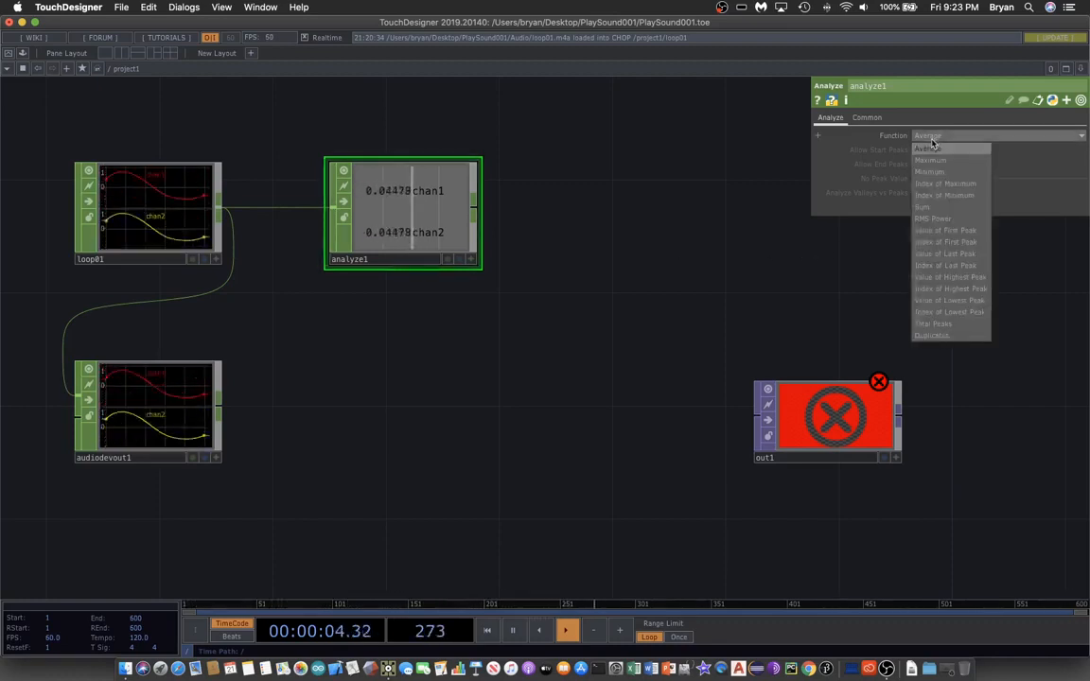
pyautogui.click(951, 218)
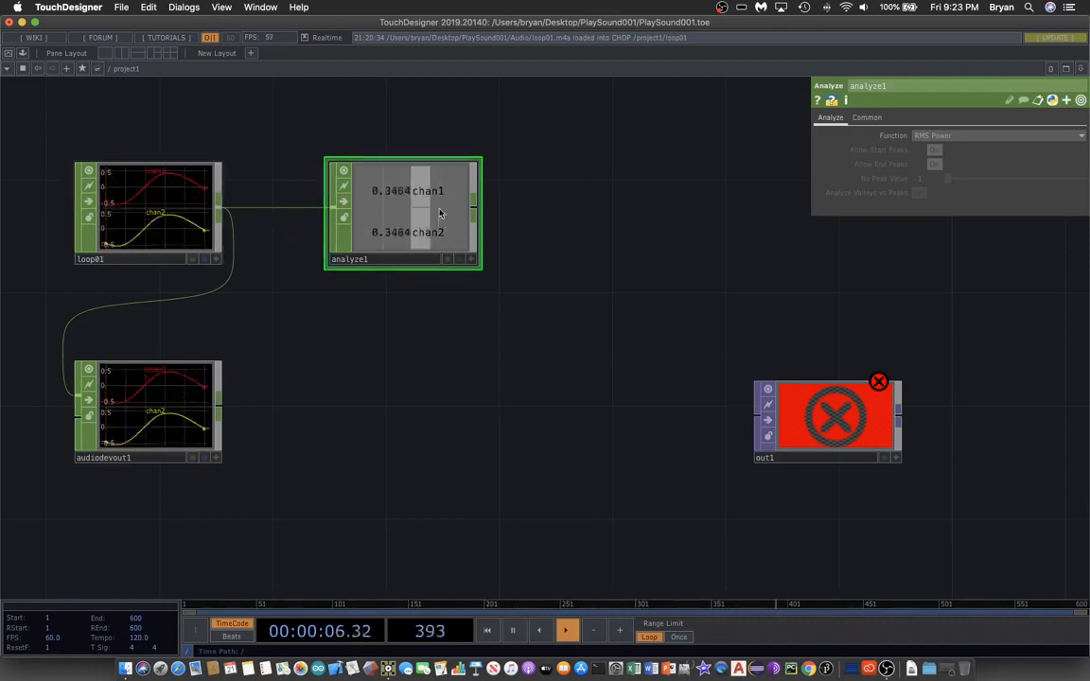
# Add a Math CHOP to the right of analyze1 and connect the output of analyze1 to its input.
pyautogui.moveTo(526, 385); pyautogui.dragTo(513, 392)
pyautogui.press('Tab')
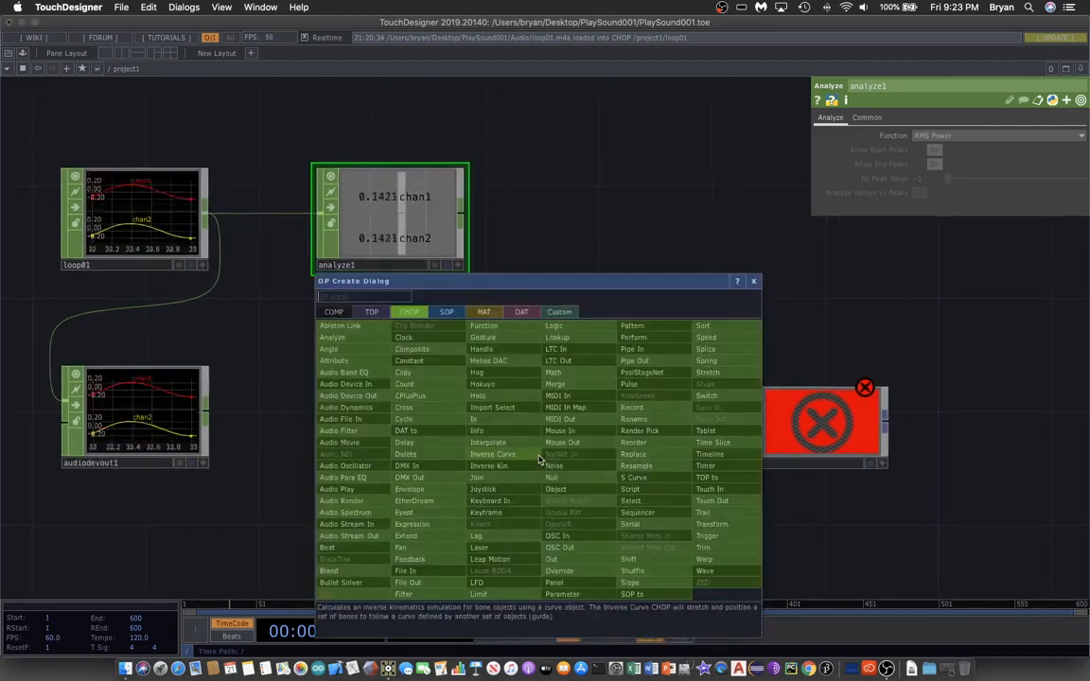
pyautogui.moveTo(515, 281); pyautogui.dragTo(777, 121)
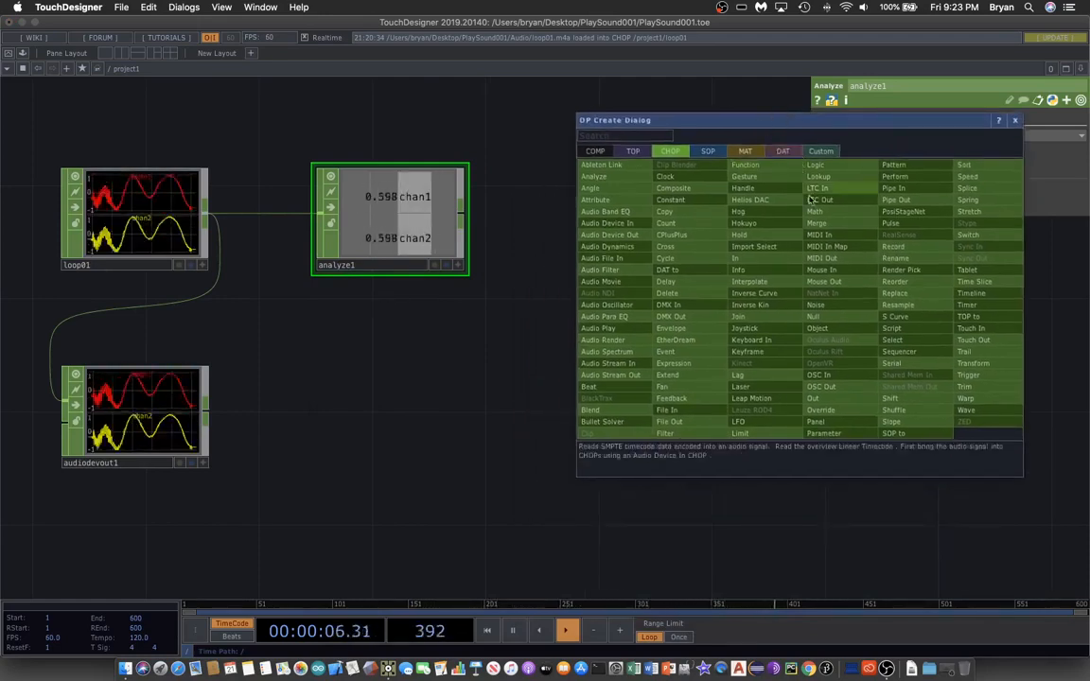
pyautogui.click(812, 398)
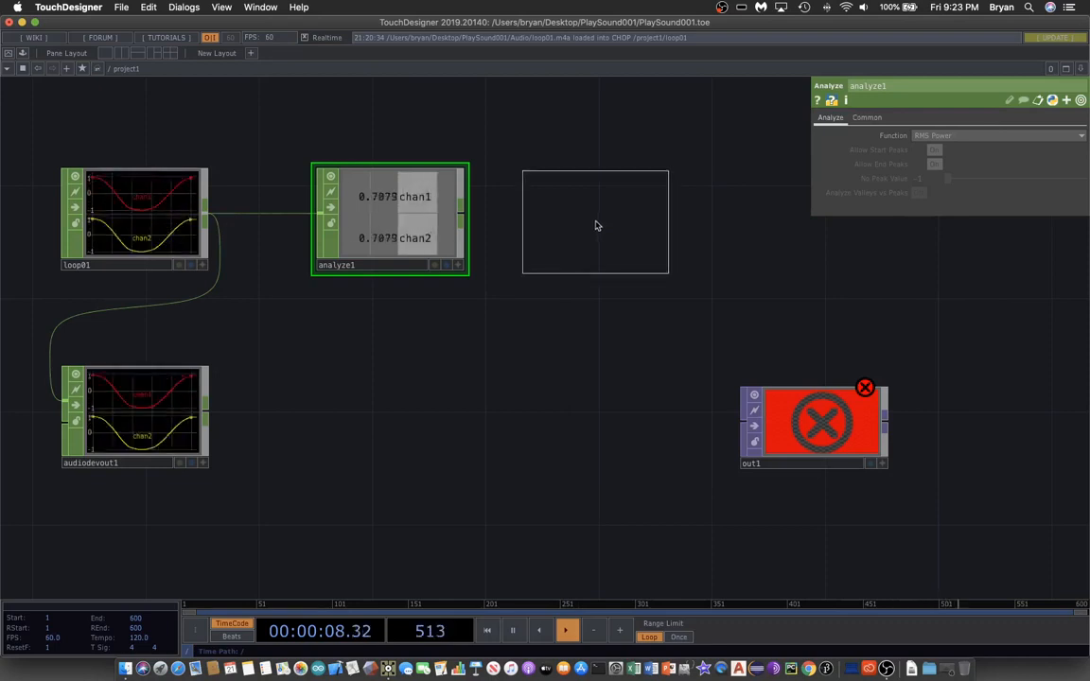
pyautogui.click(598, 227)
pyautogui.moveTo(558, 348); pyautogui.dragTo(455, 358, button='middle')
pyautogui.moveTo(455, 359); pyautogui.dragTo(413, 362)
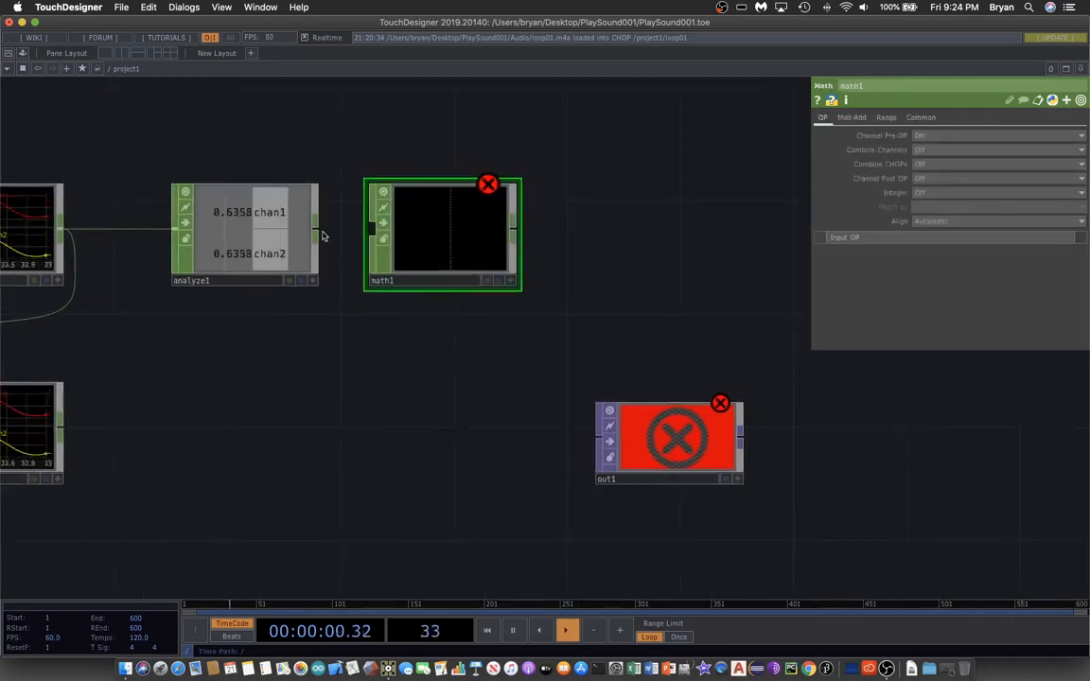
pyautogui.moveTo(318, 230); pyautogui.dragTo(371, 229)
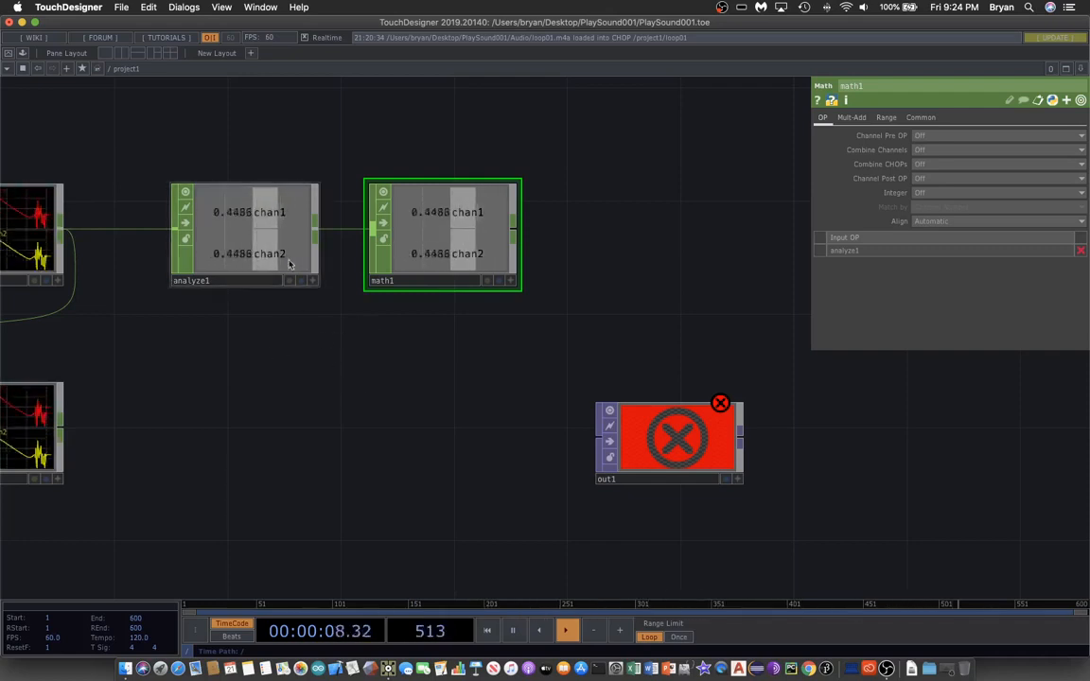
# Examine the two channels of analyze1 in an enlarged floating viewer and close the viewer.
pyautogui.rightClick(254, 231)
pyautogui.click(265, 224)
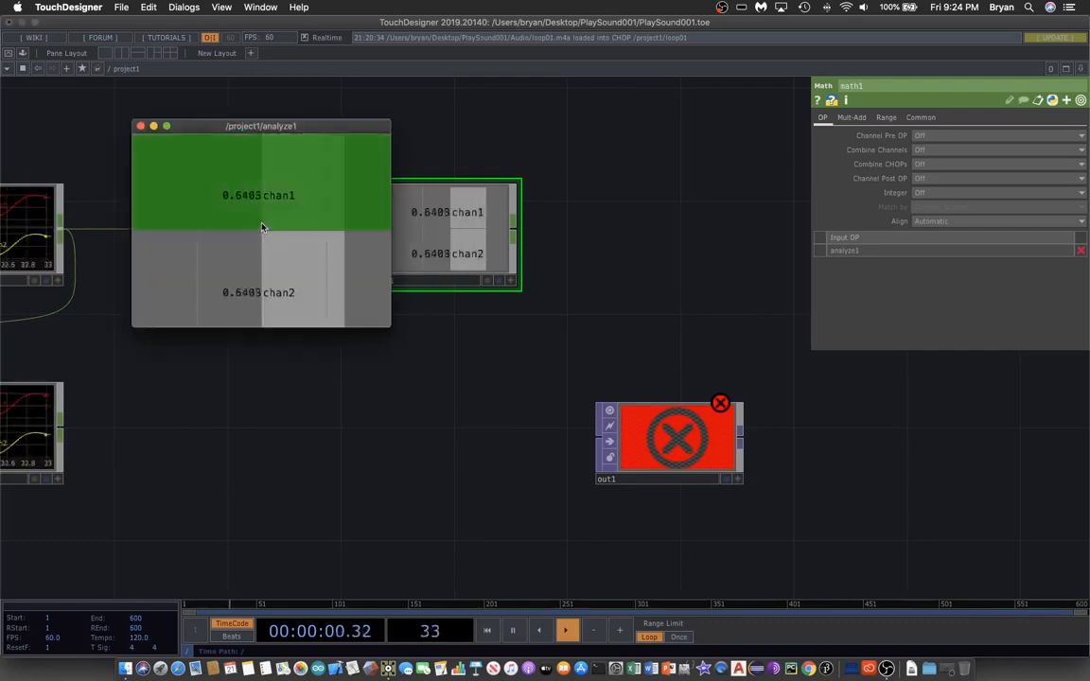
pyautogui.moveTo(382, 322); pyautogui.dragTo(561, 437)
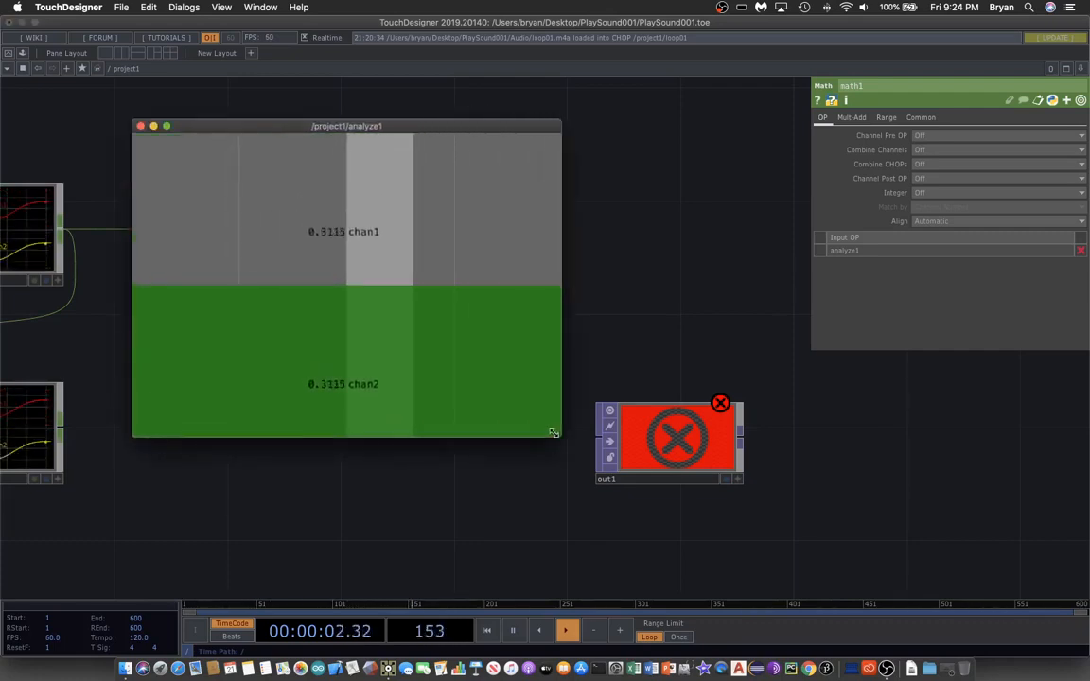
pyautogui.click(140, 127)
# Add a Circle TOP to the network directly above analyze1.
pyautogui.moveTo(231, 370); pyautogui.dragTo(365, 495)
pyautogui.moveTo(401, 545); pyautogui.dragTo(391, 530)
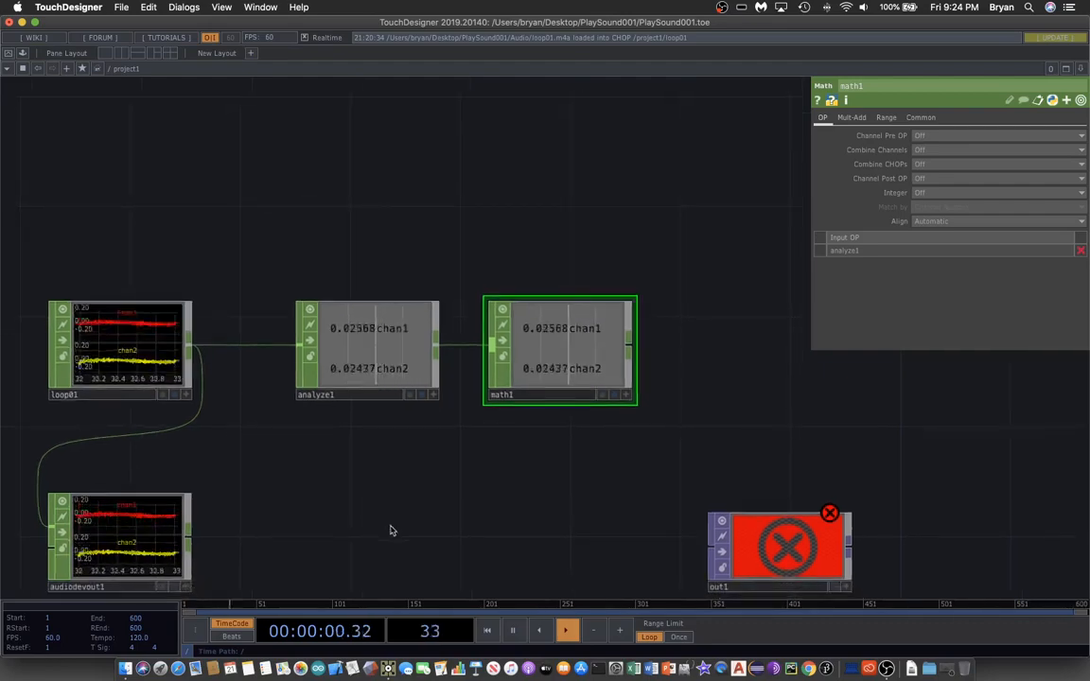
pyautogui.press('Tab')
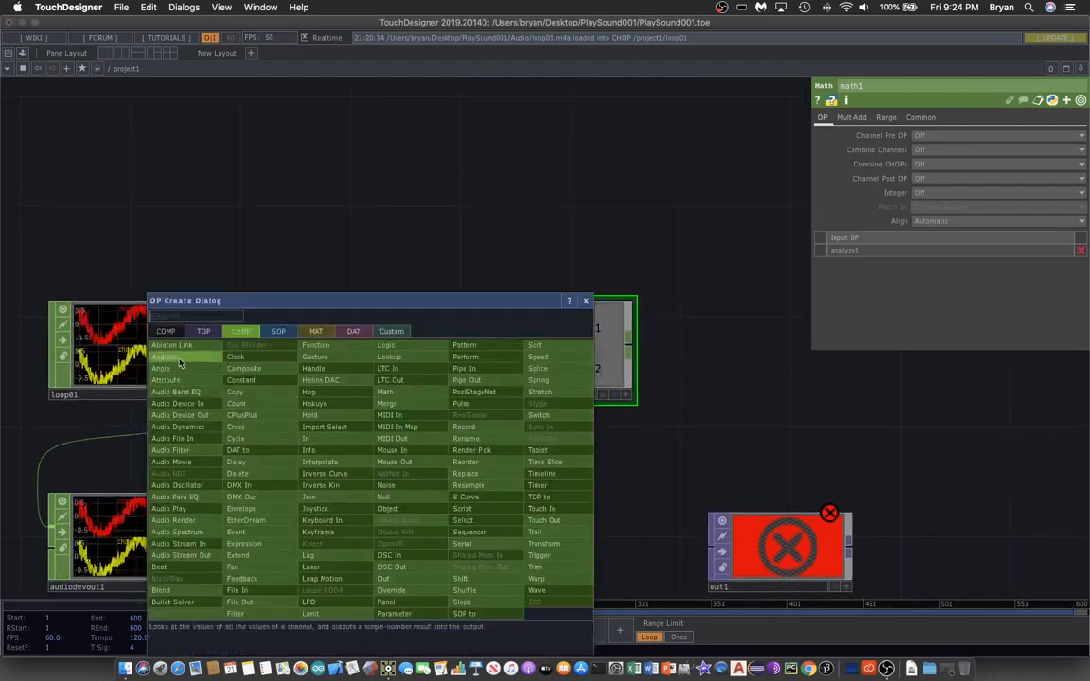
pyautogui.click(202, 332)
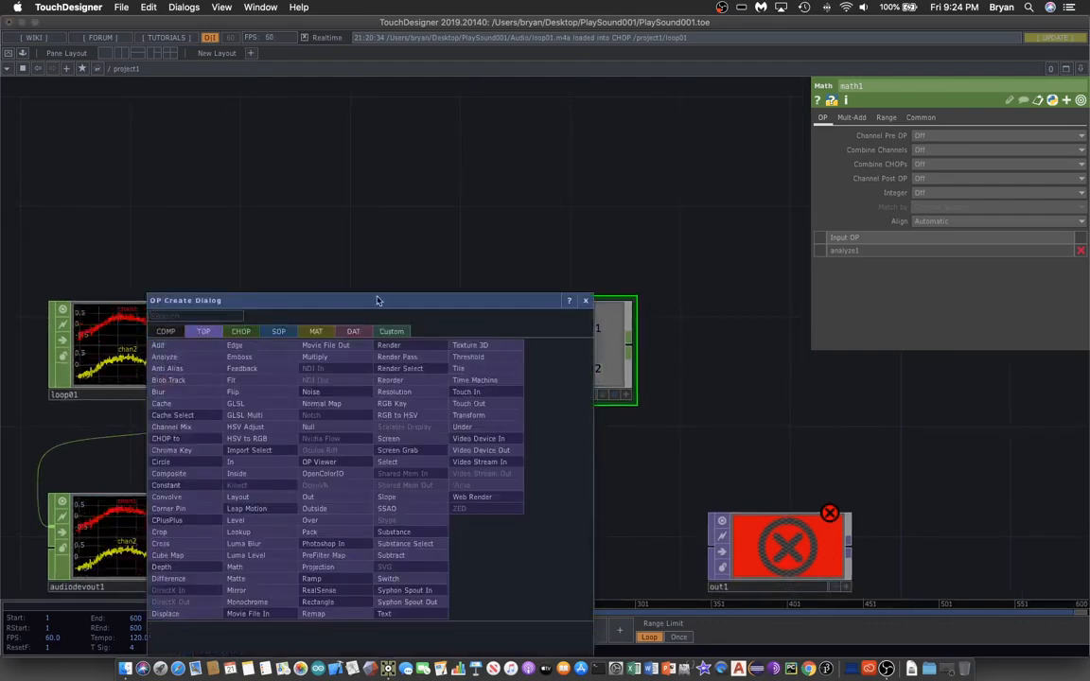
pyautogui.moveTo(377, 300); pyautogui.dragTo(636, 120)
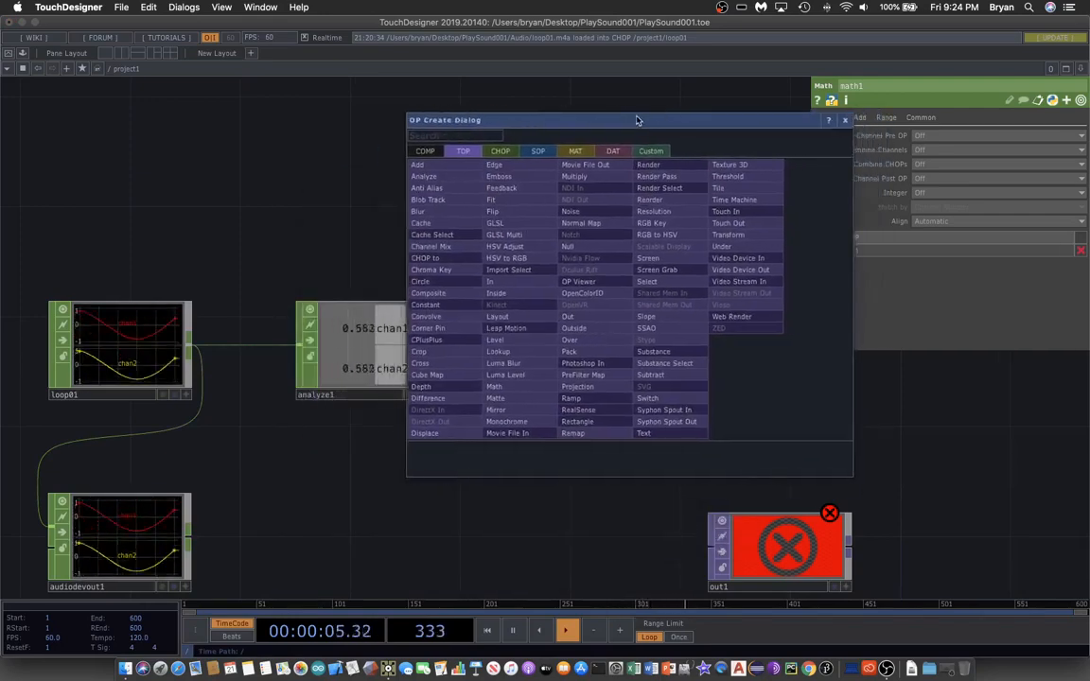
pyautogui.click(453, 284)
pyautogui.click(367, 194)
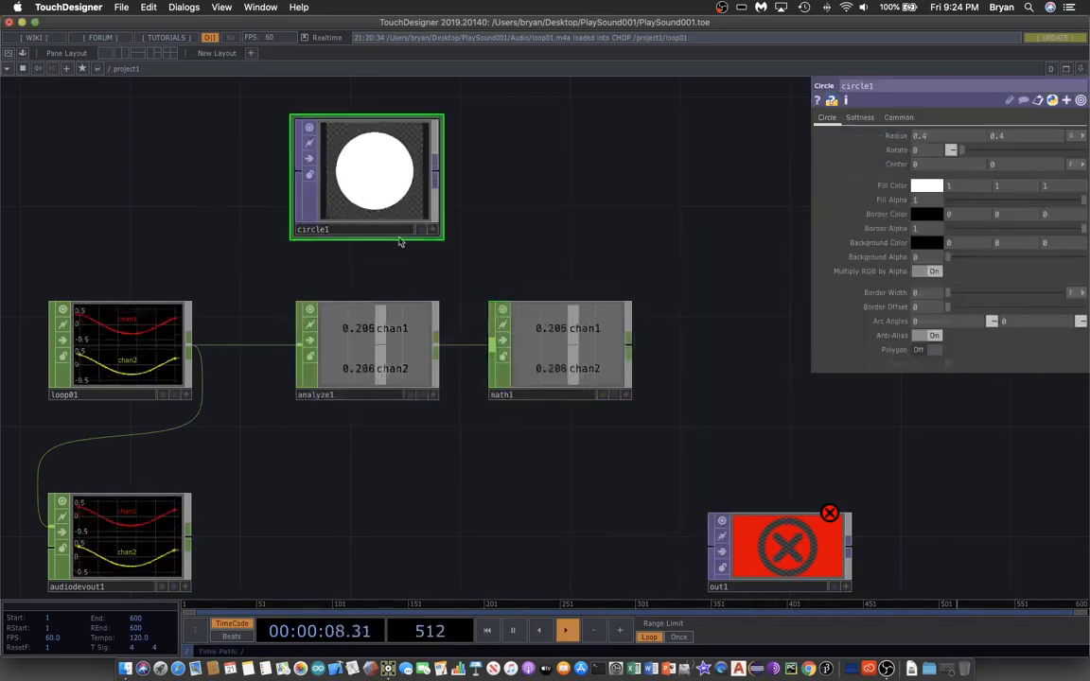
# Set the fill color of circle1 to orange (red 1, green 0.545, blue 0).
pyautogui.moveTo(614, 214); pyautogui.dragTo(506, 263)
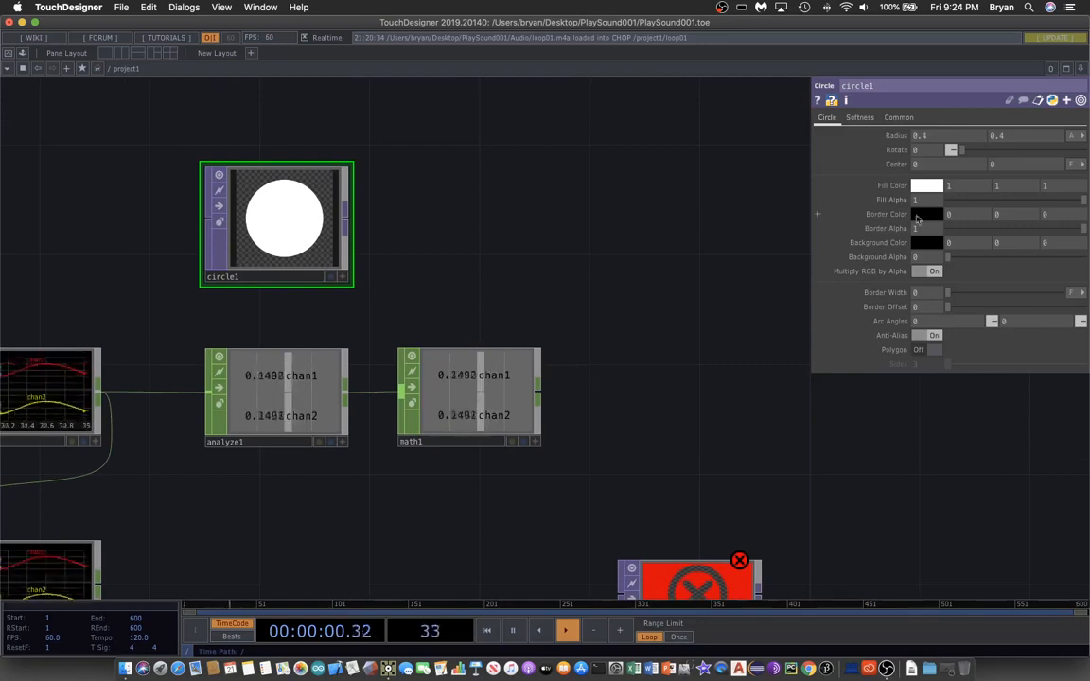
pyautogui.click(927, 186)
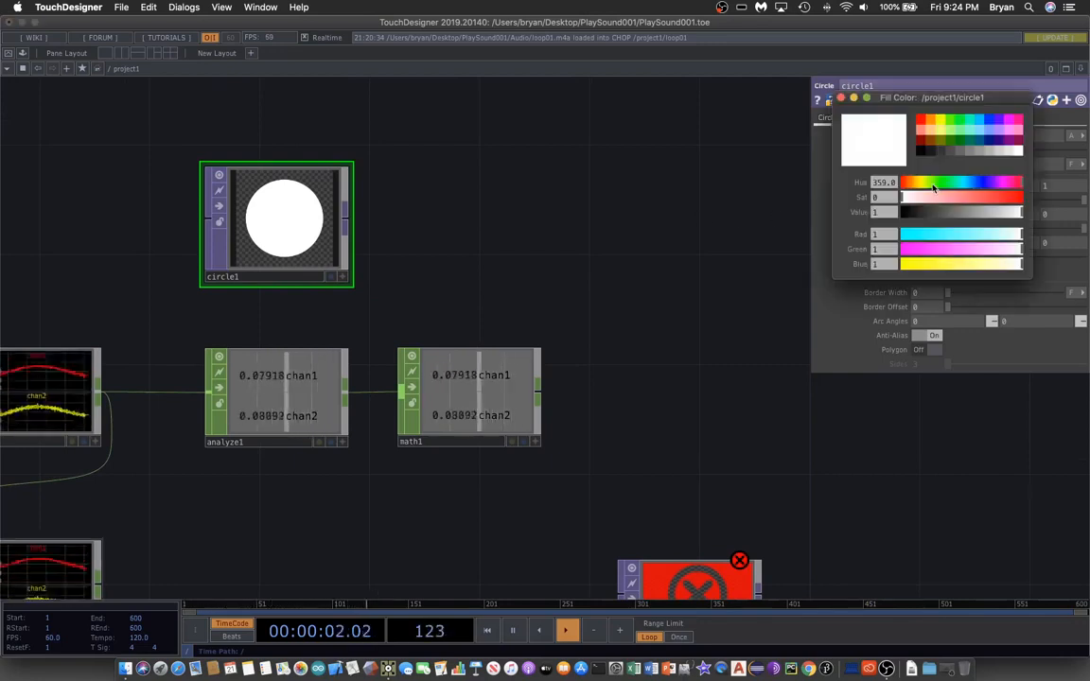
pyautogui.click(932, 121)
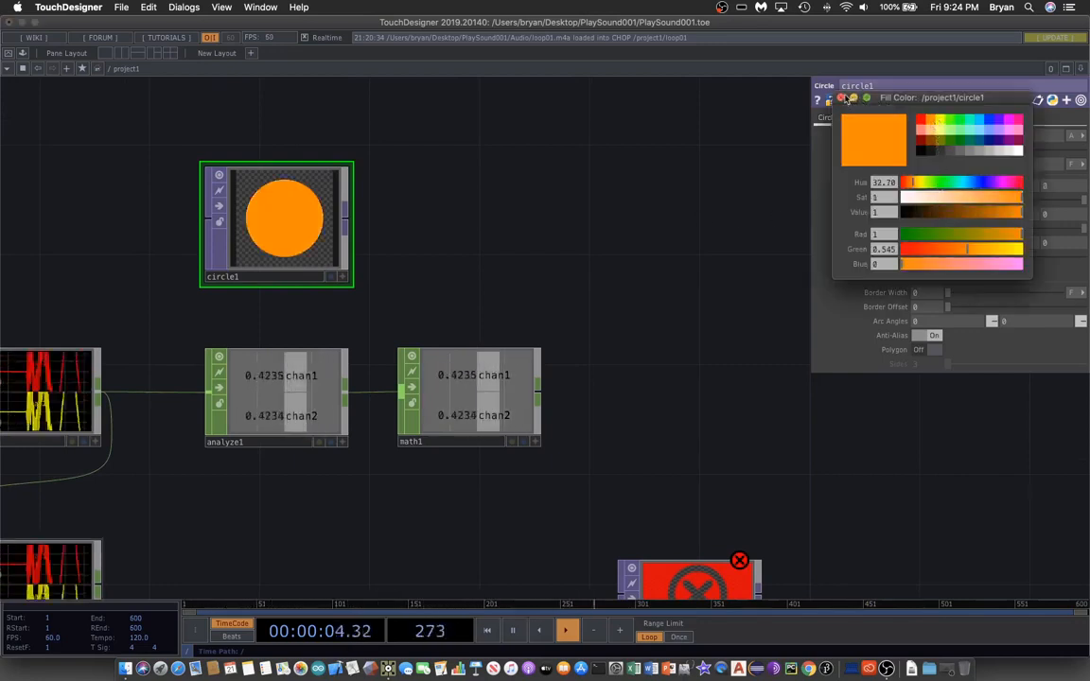
pyautogui.click(841, 97)
# Switch the output resolution of circle1 to Custom Resolution and set it to 1280 x 720.
pyautogui.click(899, 117)
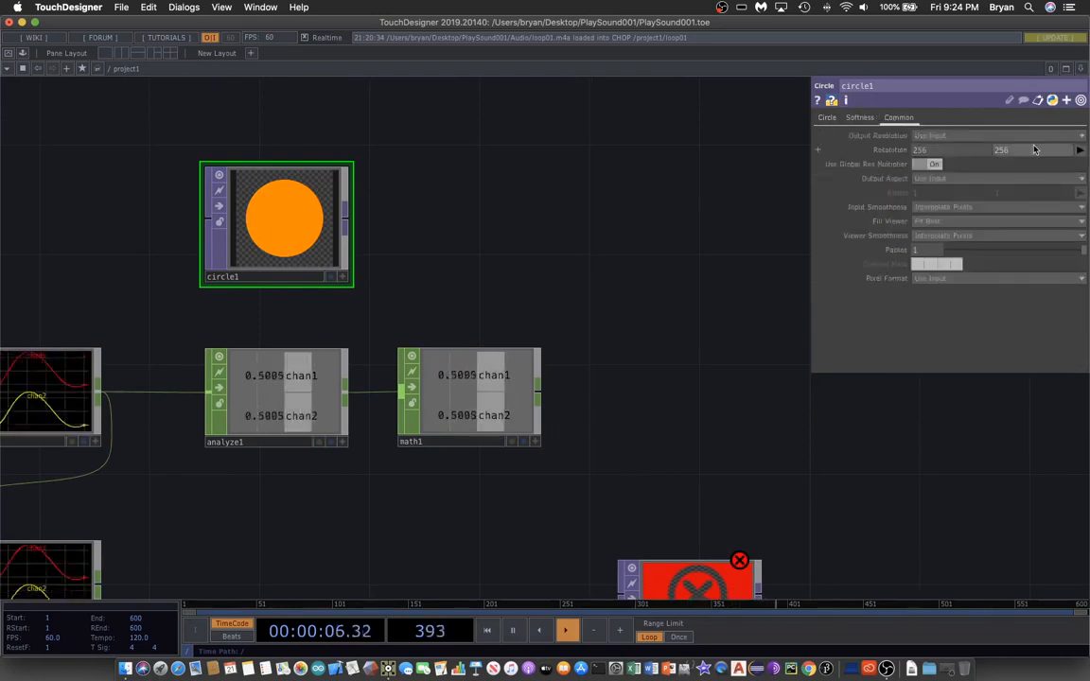
pyautogui.click(1069, 139)
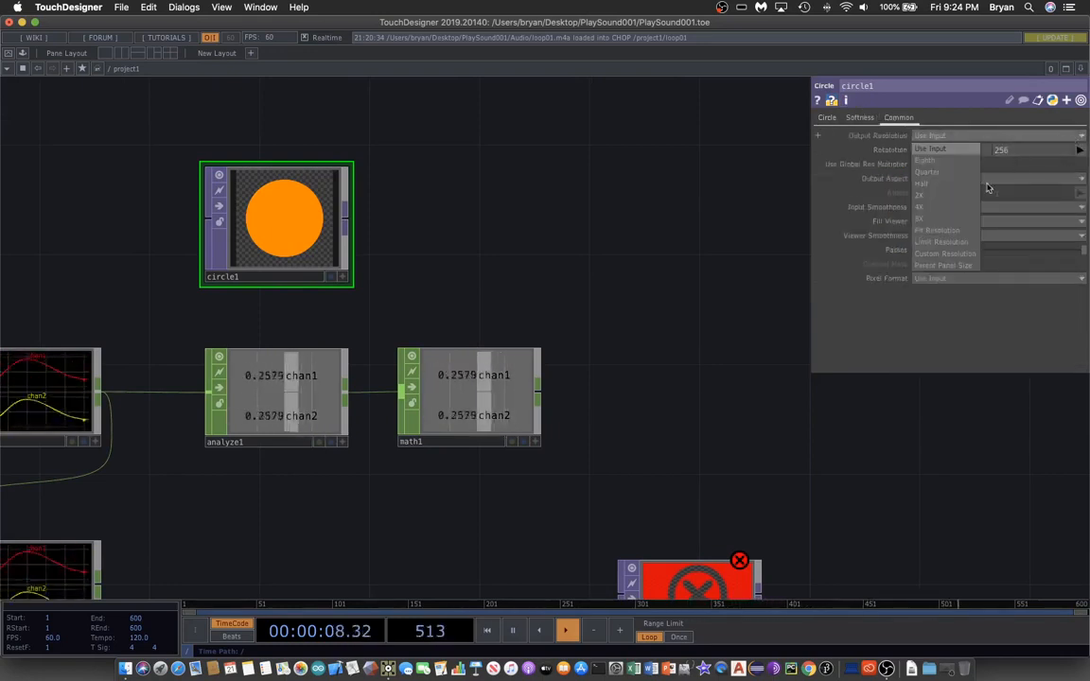
pyautogui.click(958, 254)
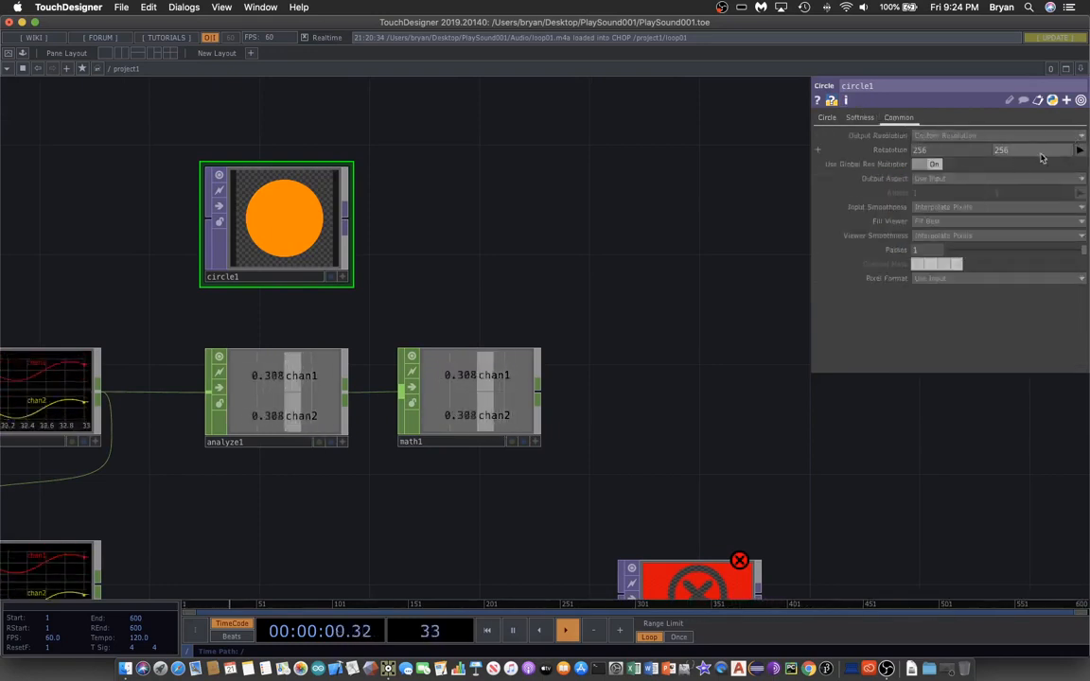
pyautogui.click(1079, 149)
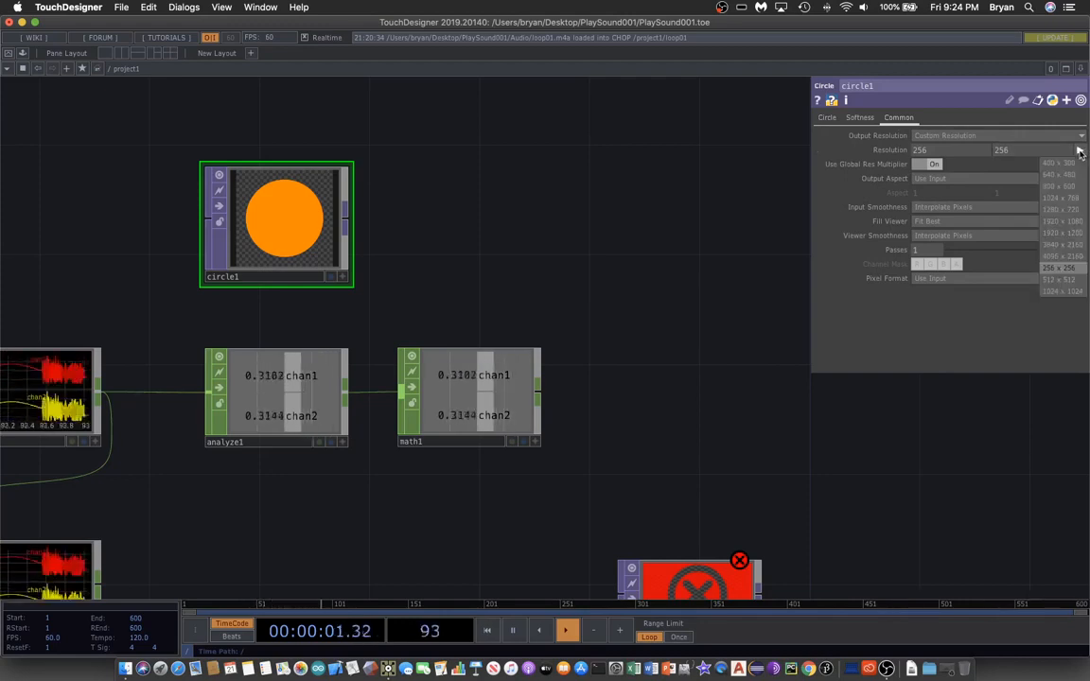
pyautogui.click(1074, 210)
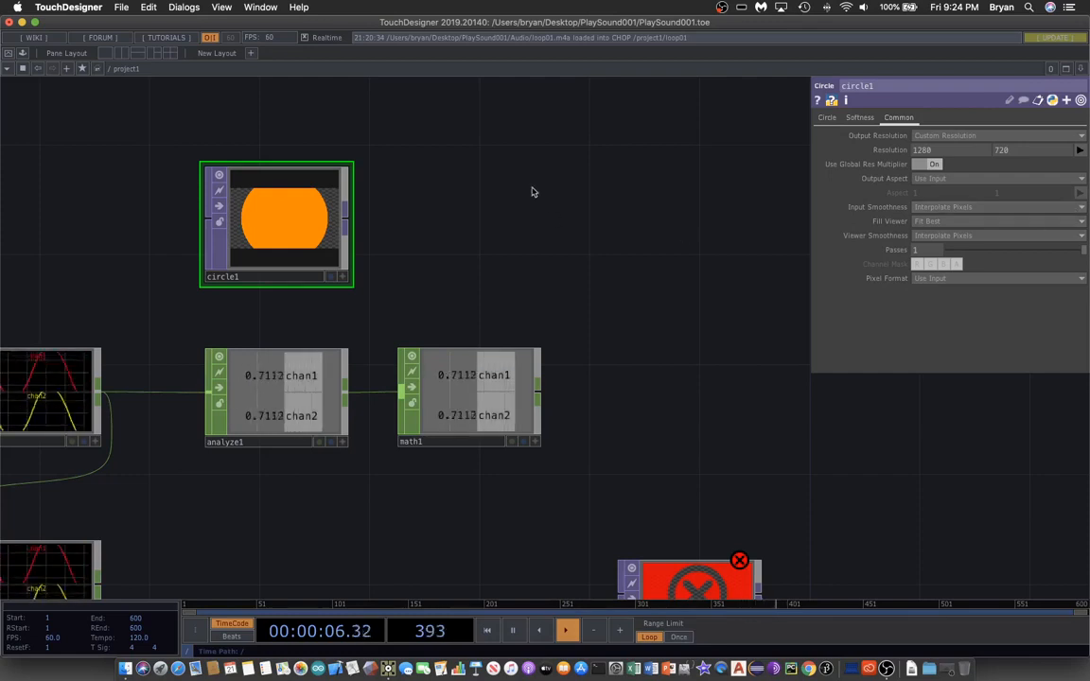
# Set both radius values of circle1 to 0.1 and save the project.
pyautogui.click(826, 118)
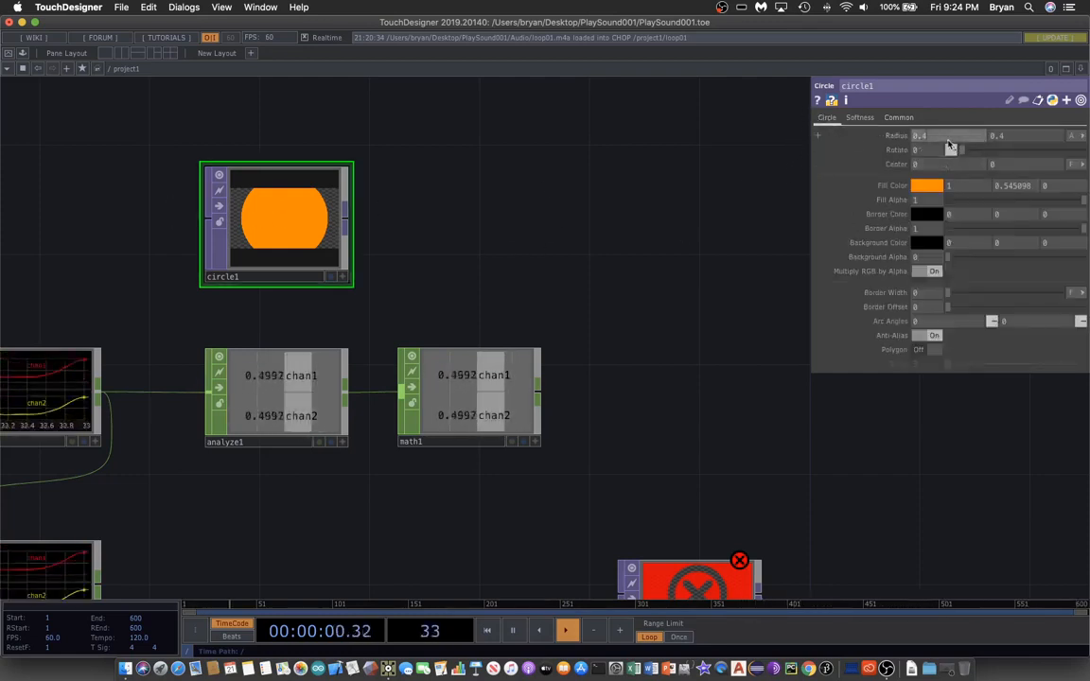
pyautogui.click(948, 139)
pyautogui.write('0.')
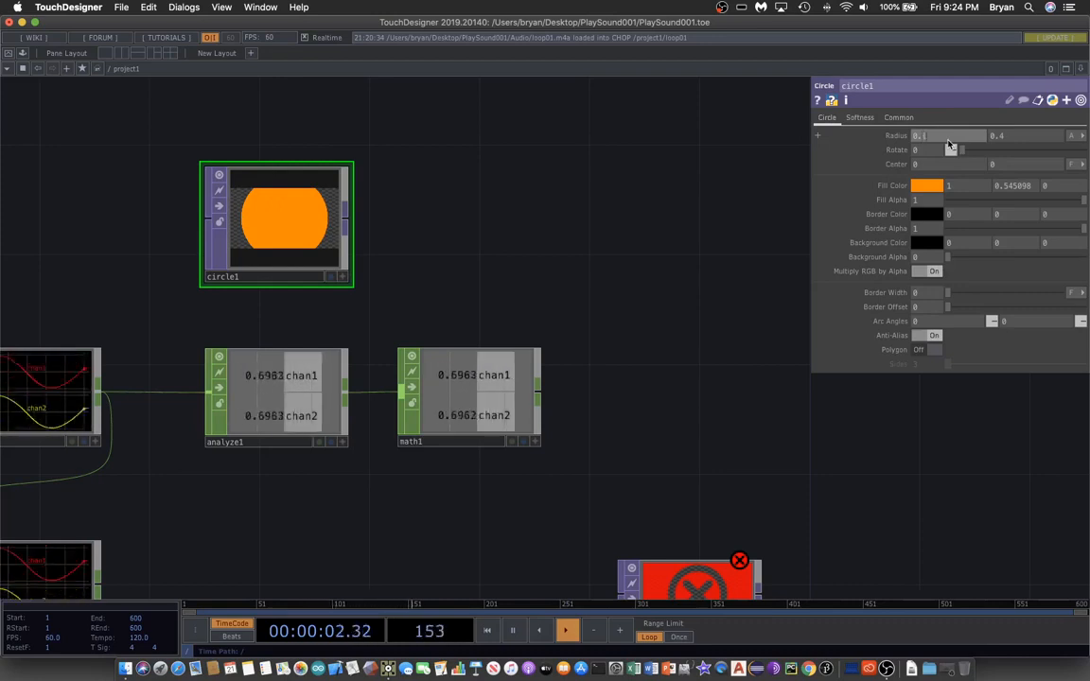
pyautogui.write('1')
pyautogui.press('Return')
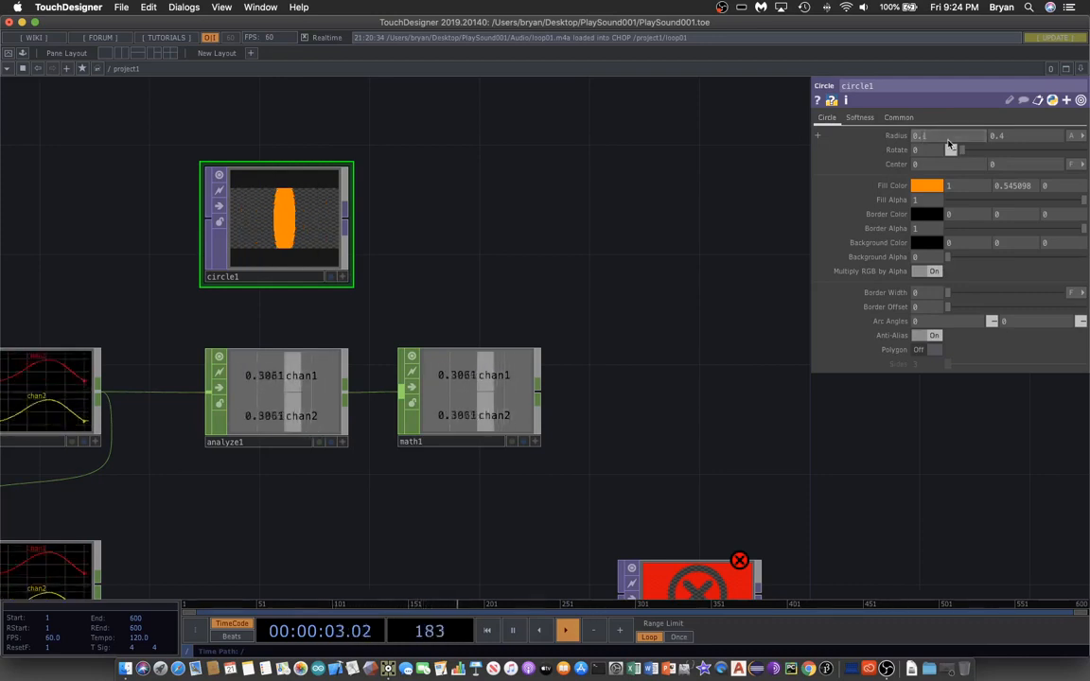
pyautogui.click(1026, 139)
pyautogui.write('0.1')
pyautogui.press('Return')
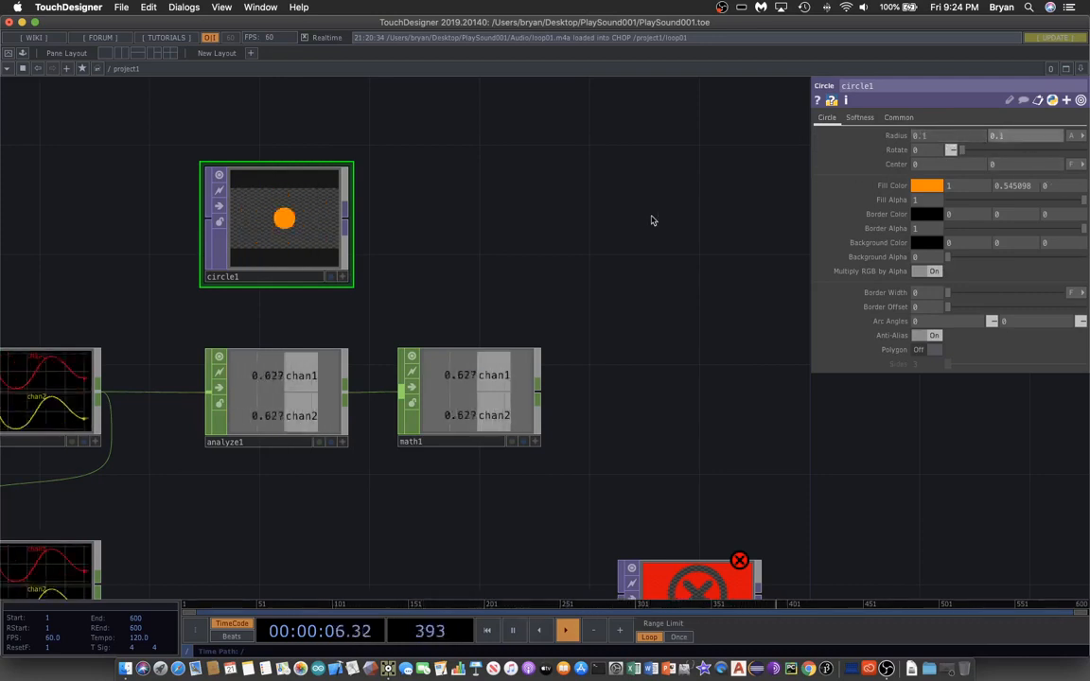
pyautogui.click(122, 8)
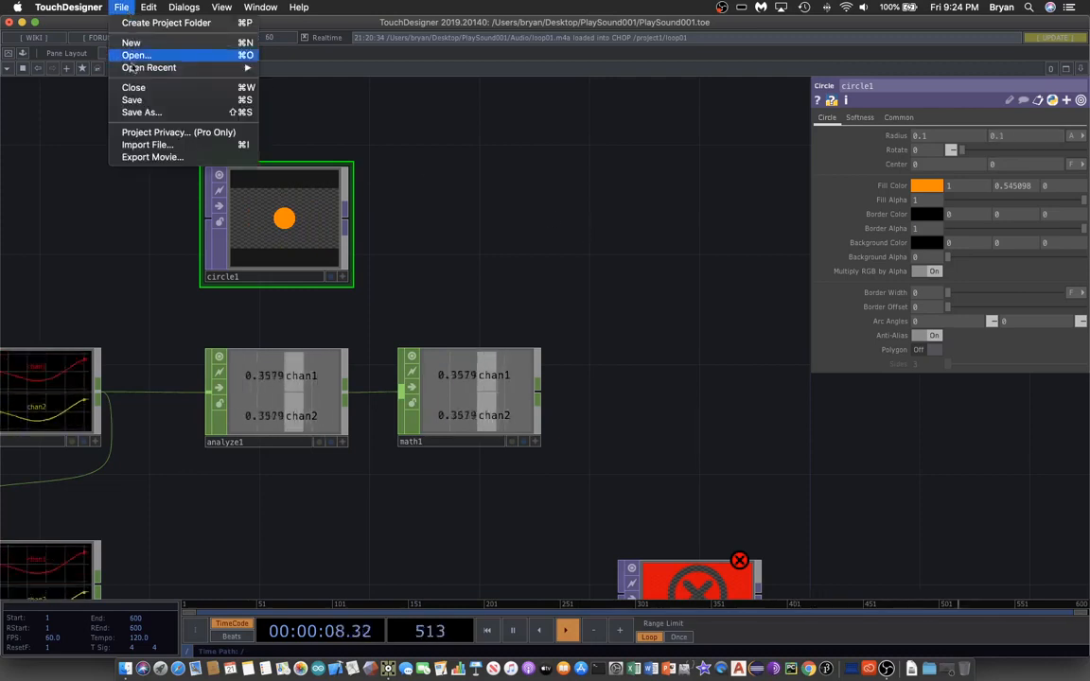
pyautogui.click(133, 97)
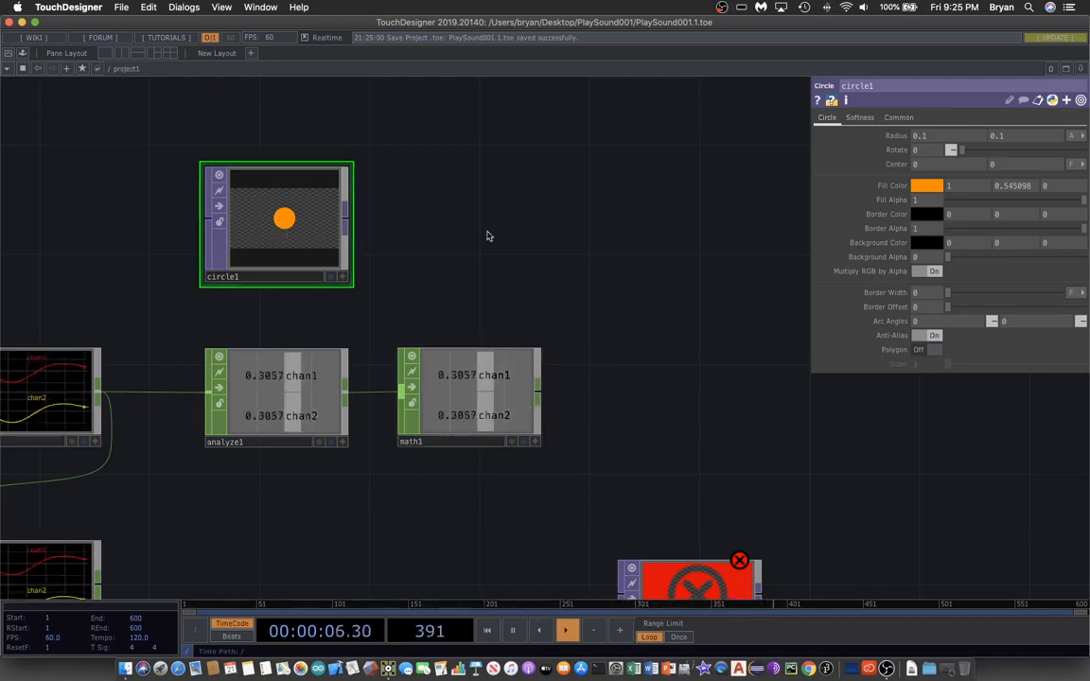
# Add a Transform TOP beside circle1 and feed circle1's output into it.
pyautogui.press('Tab')
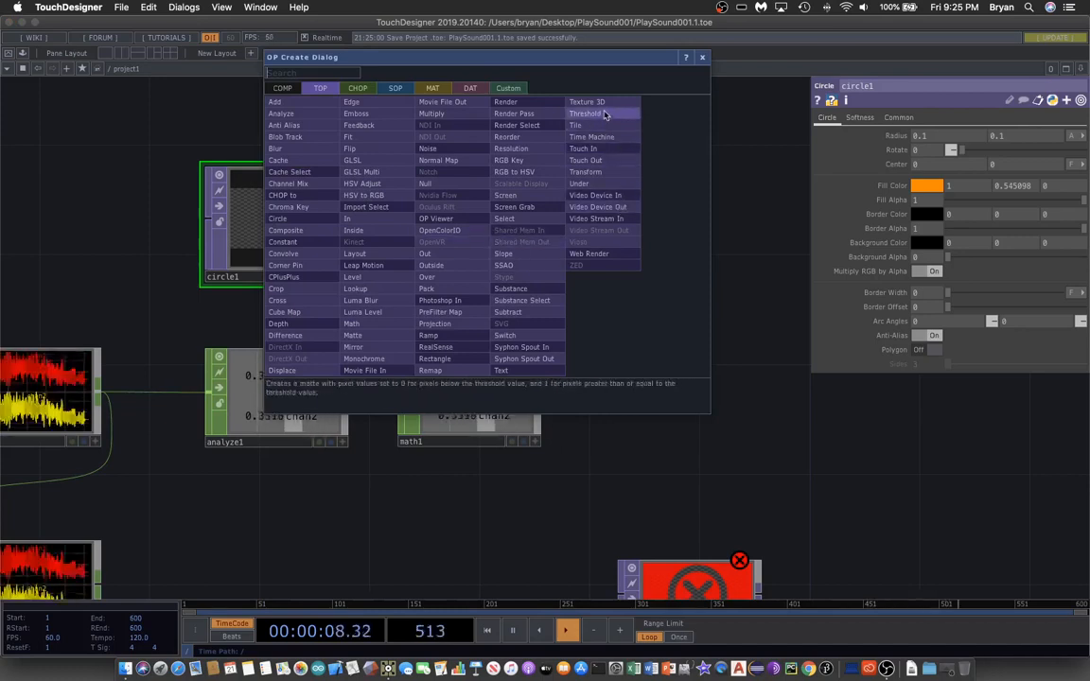
pyautogui.click(616, 174)
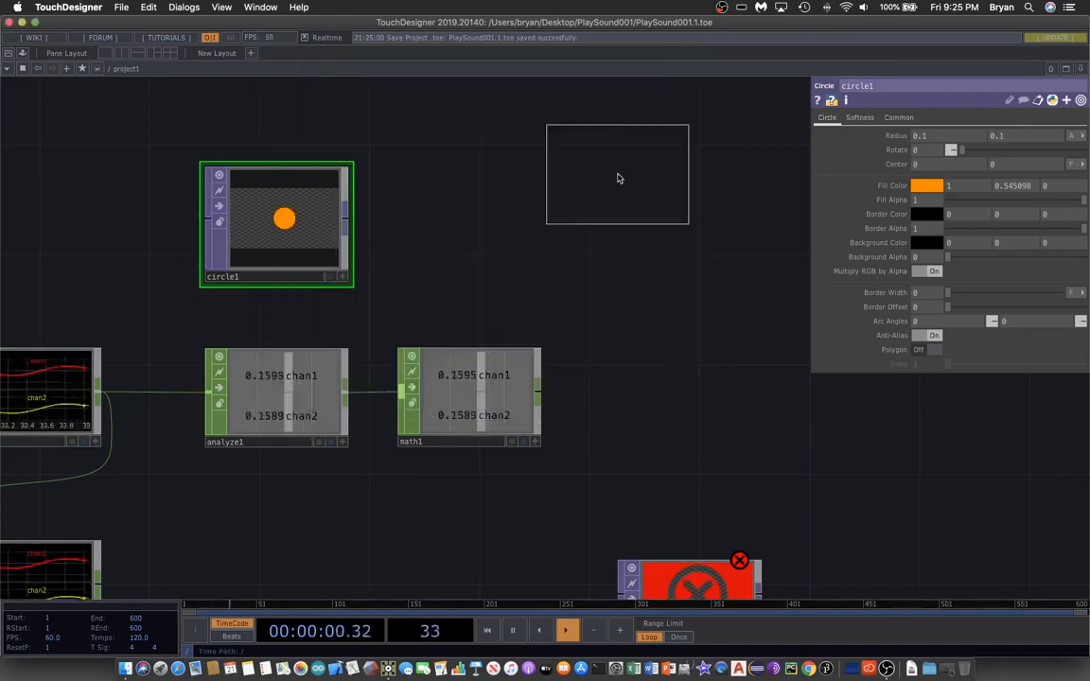
pyautogui.click(465, 226)
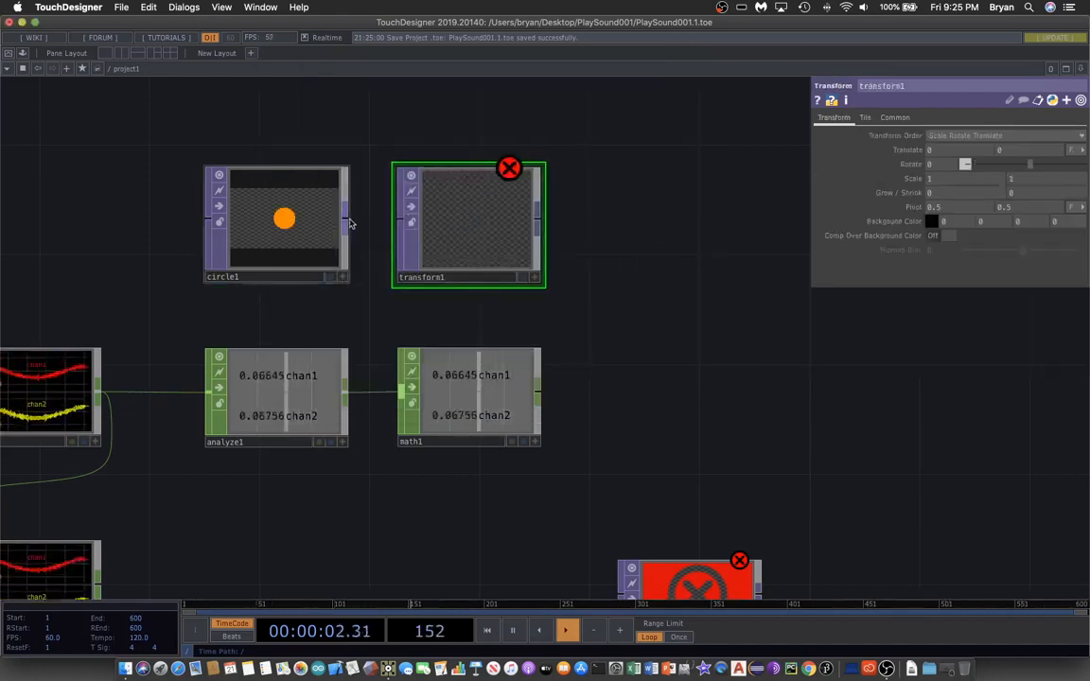
pyautogui.click(345, 219)
pyautogui.click(398, 220)
# Move out1 up beside transform1 and connect transform1's output to it.
pyautogui.hscroll(2, 582, 261)
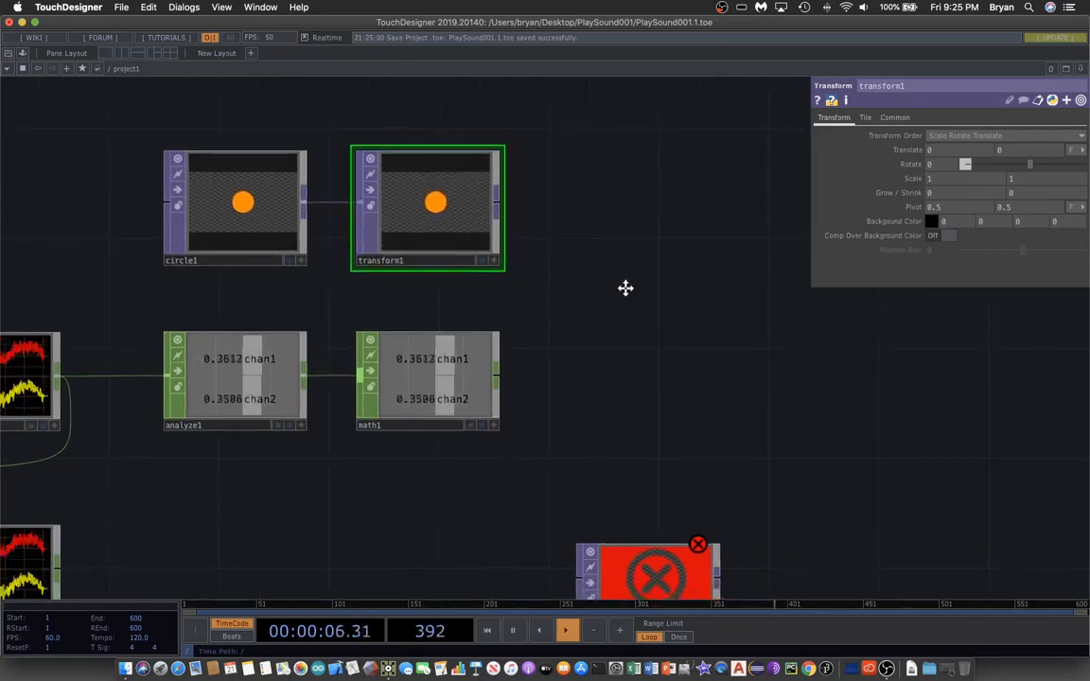
pyautogui.hscroll(-1, 629, 290)
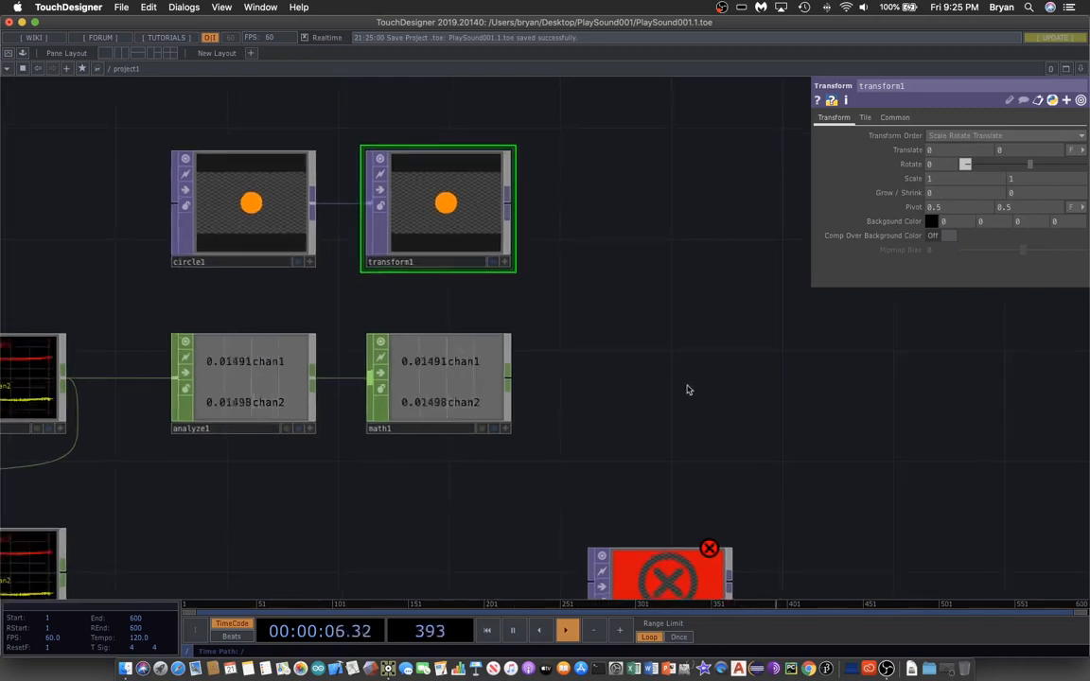
pyautogui.hscroll(3, 652, 369)
pyautogui.moveTo(567, 568); pyautogui.dragTo(615, 207)
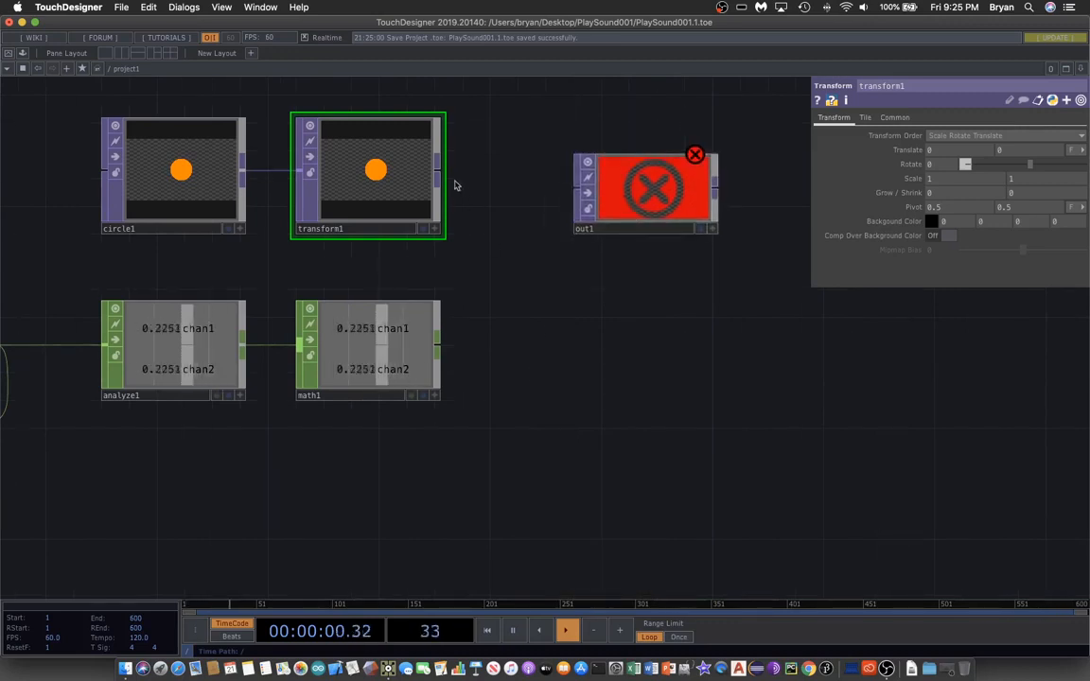
pyautogui.moveTo(438, 171); pyautogui.dragTo(583, 193)
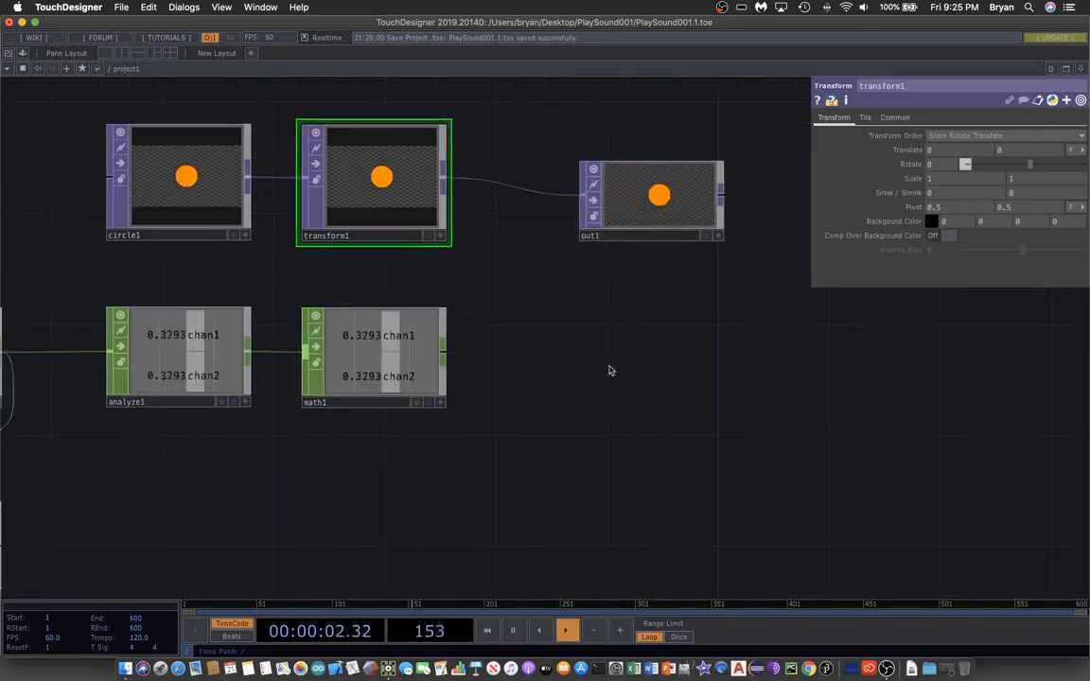
# Export math1's chan1 to the X scale and chan2 to the Y scale of transform1.
pyautogui.hscroll(-2, 614, 368)
pyautogui.click(385, 356)
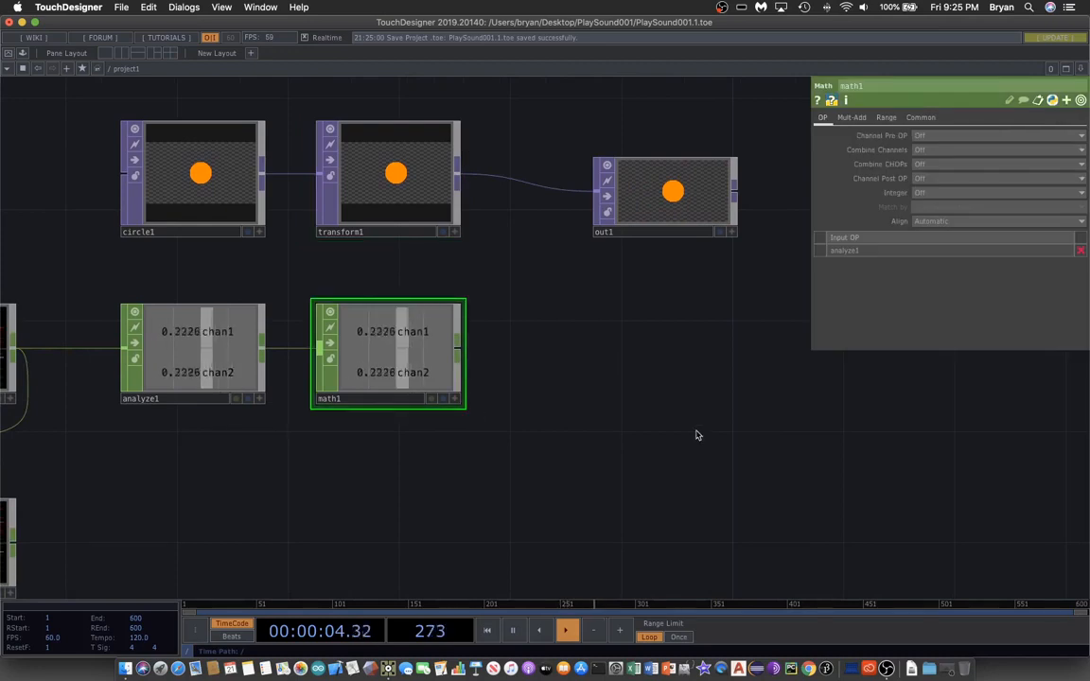
pyautogui.hscroll(-3, 723, 438)
pyautogui.click(438, 182)
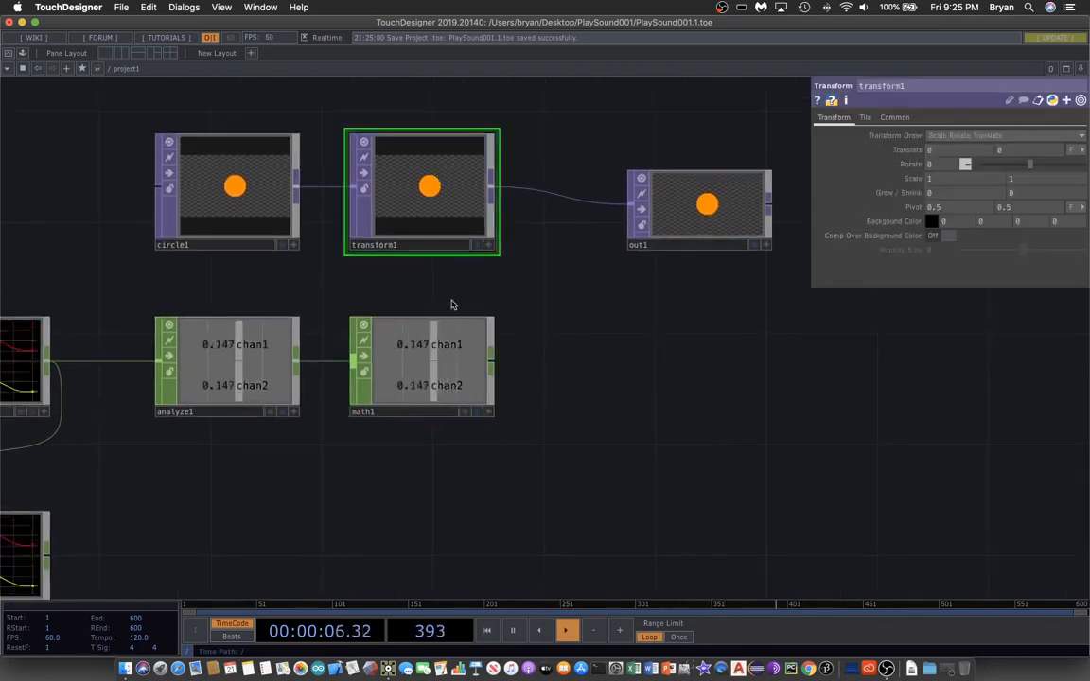
pyautogui.click(488, 414)
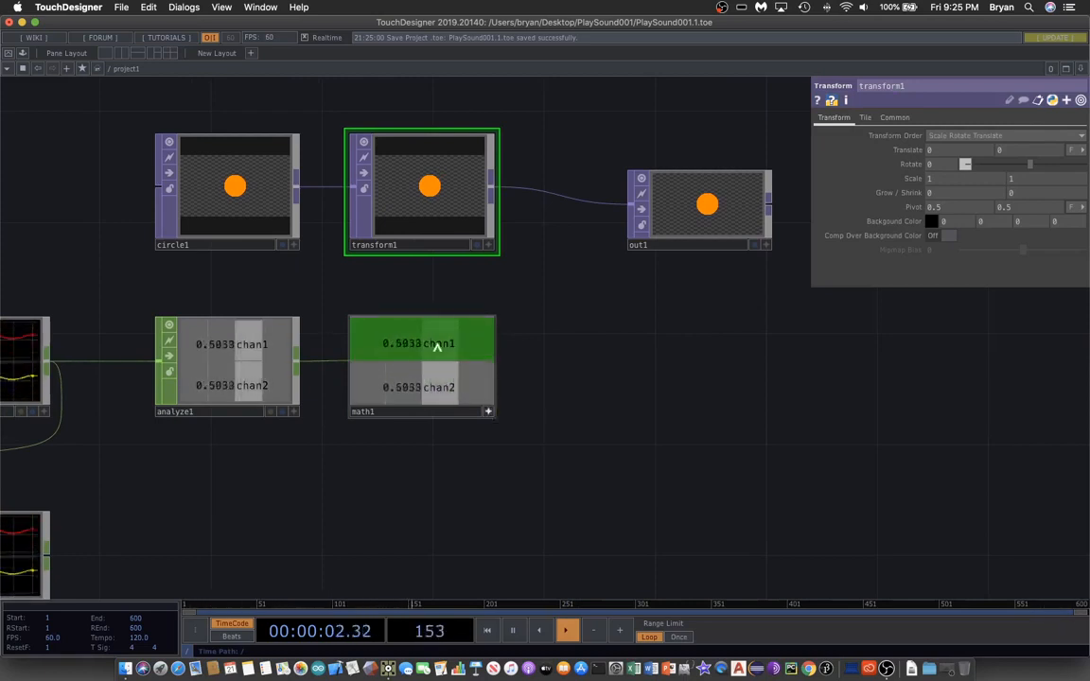
pyautogui.moveTo(436, 346); pyautogui.dragTo(949, 178)
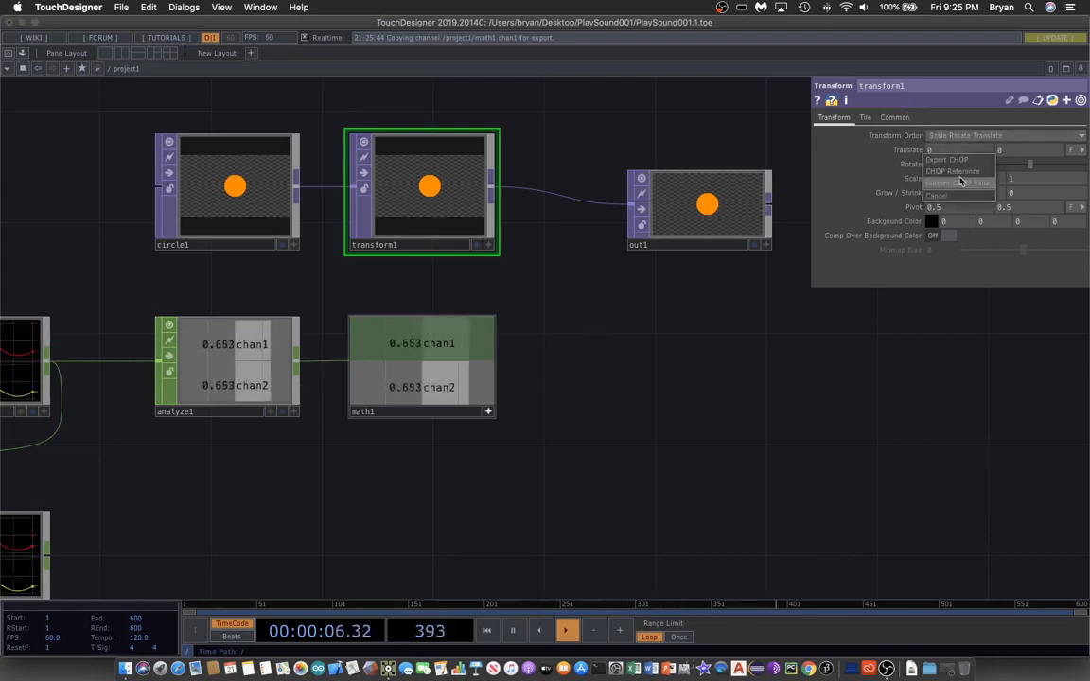
pyautogui.click(950, 163)
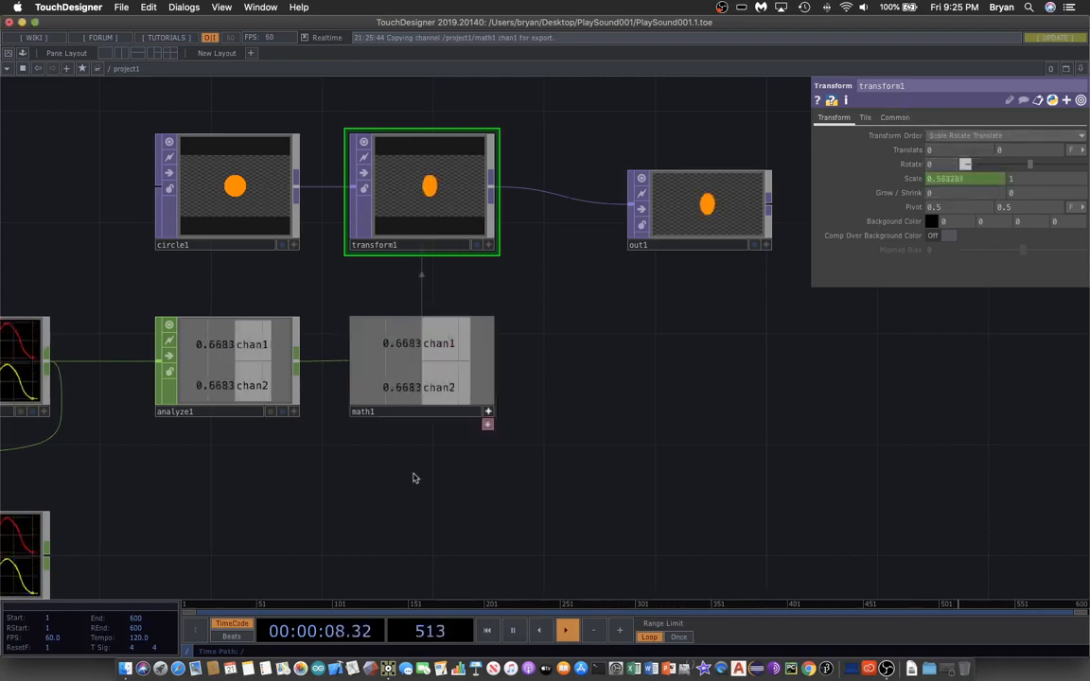
pyautogui.moveTo(431, 387); pyautogui.dragTo(1036, 179)
pyautogui.click(1036, 166)
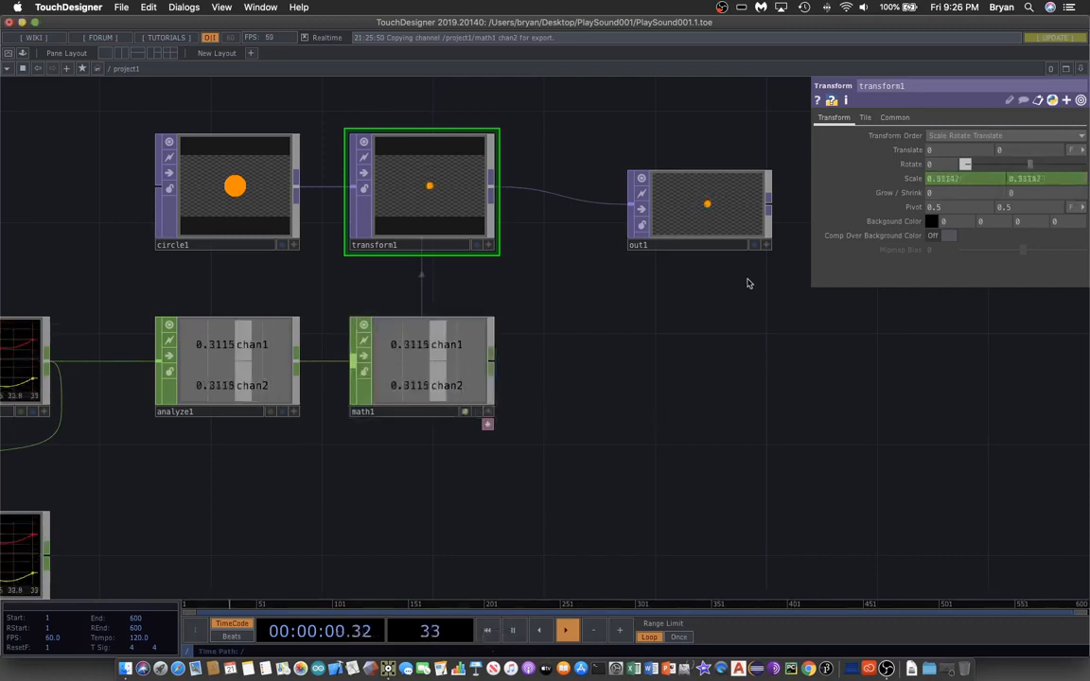
# Display out1 as the network background and set math1's Multiply value to 2.
pyautogui.click(754, 246)
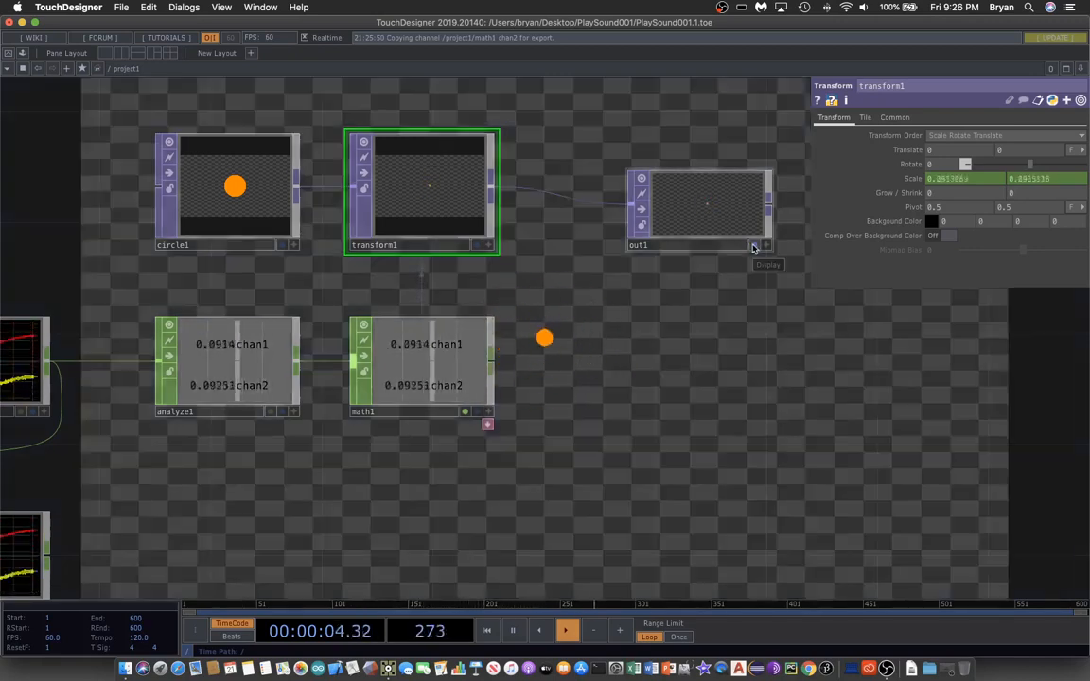
pyautogui.click(409, 377)
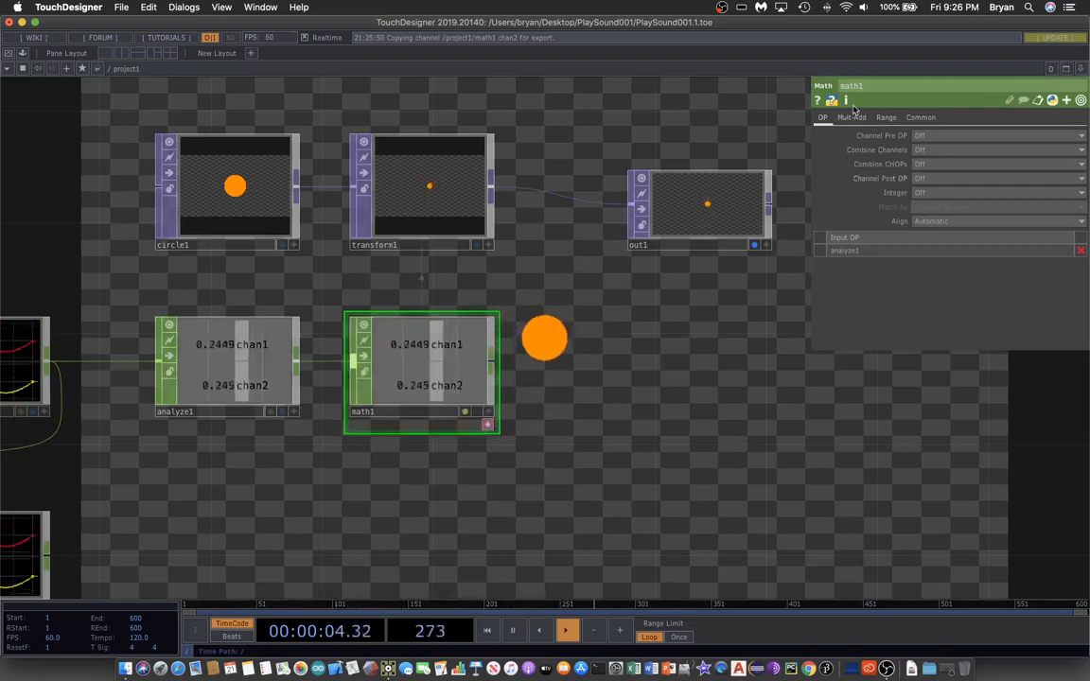
pyautogui.click(851, 118)
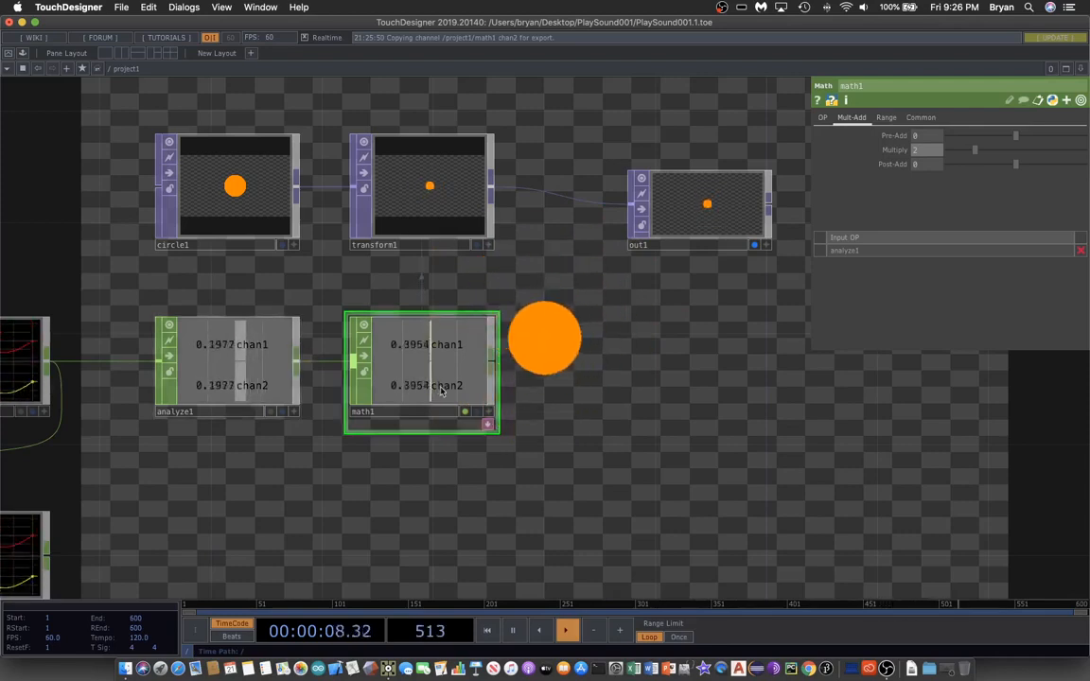
# Turn off out1's background display and save the project.
pyautogui.click(754, 244)
pyautogui.moveTo(415, 524); pyautogui.dragTo(536, 516)
pyautogui.click(121, 6)
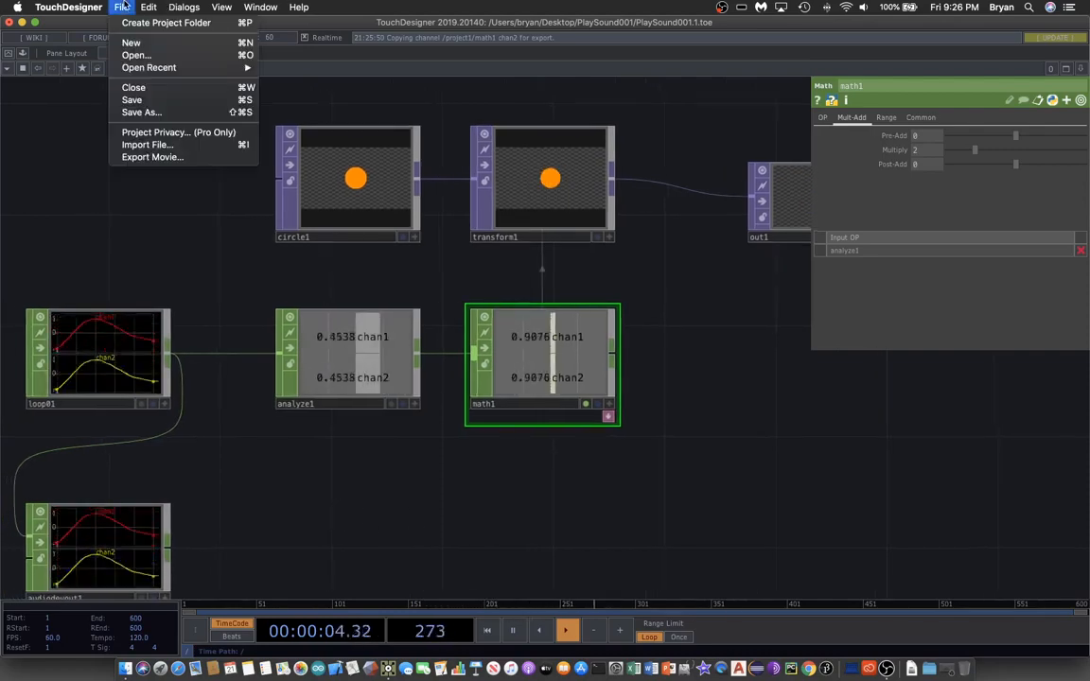
pyautogui.click(142, 97)
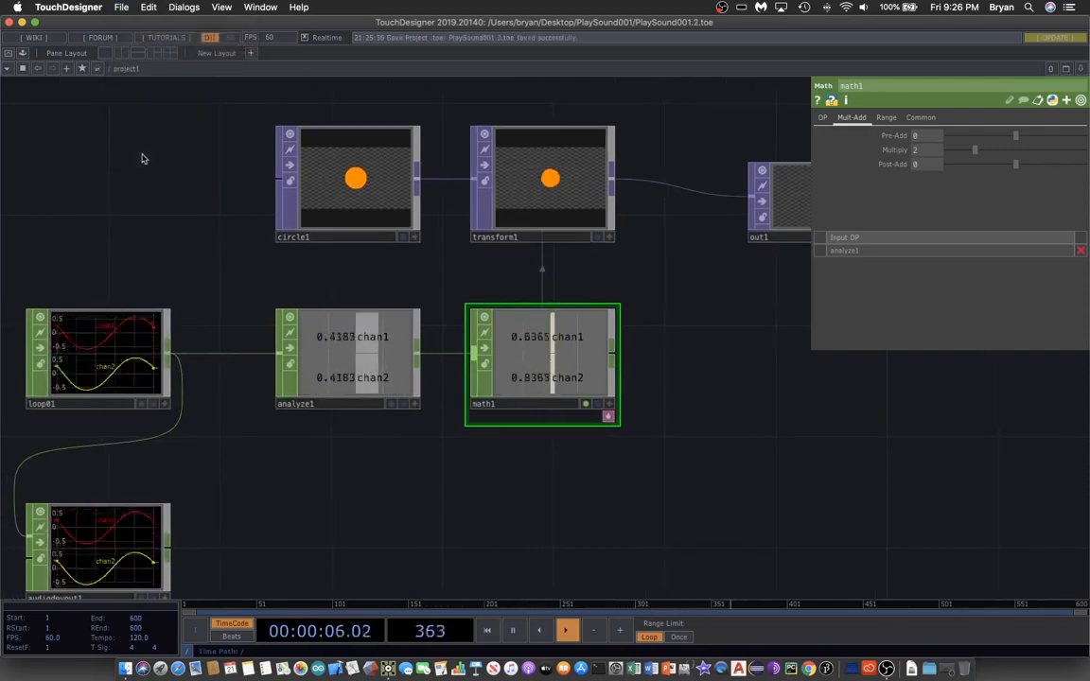
# At the root level, set the perform window's Opening Size to Fill and turn its borders off.
pyautogui.click(112, 68)
pyautogui.click(113, 91)
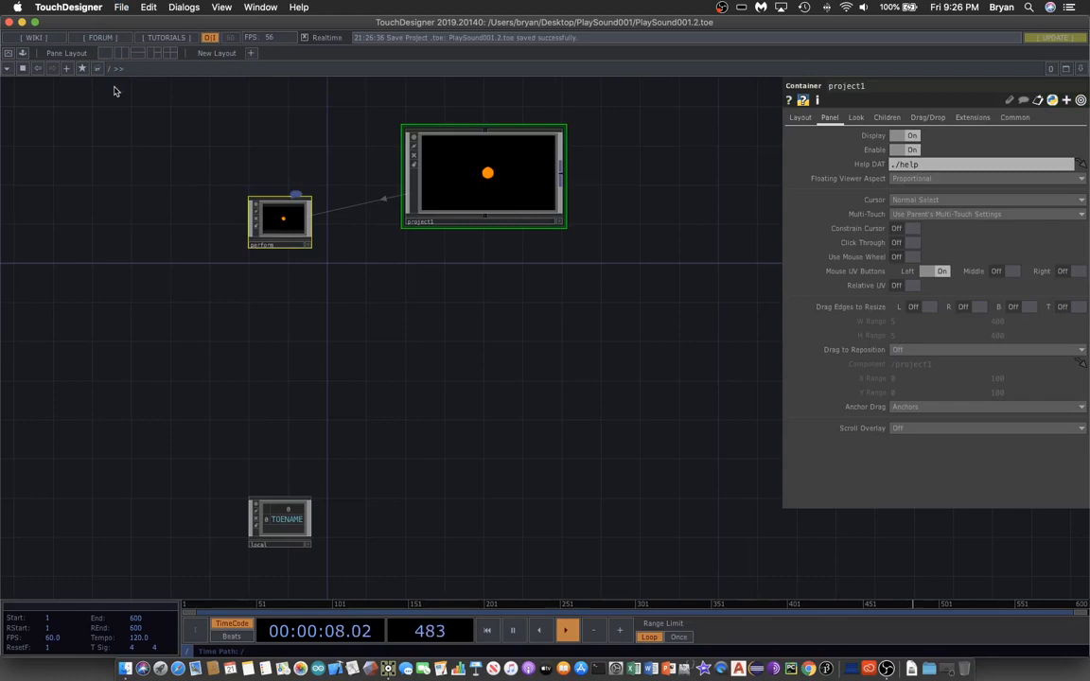
pyautogui.click(269, 227)
pyautogui.click(946, 293)
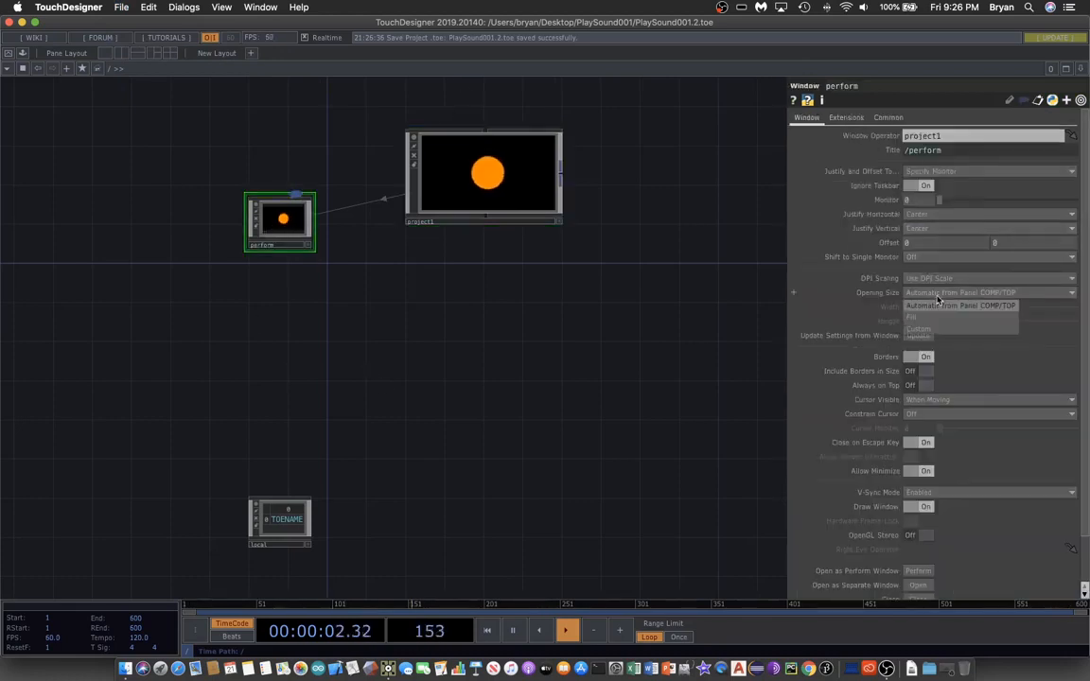
pyautogui.click(938, 322)
pyautogui.click(923, 357)
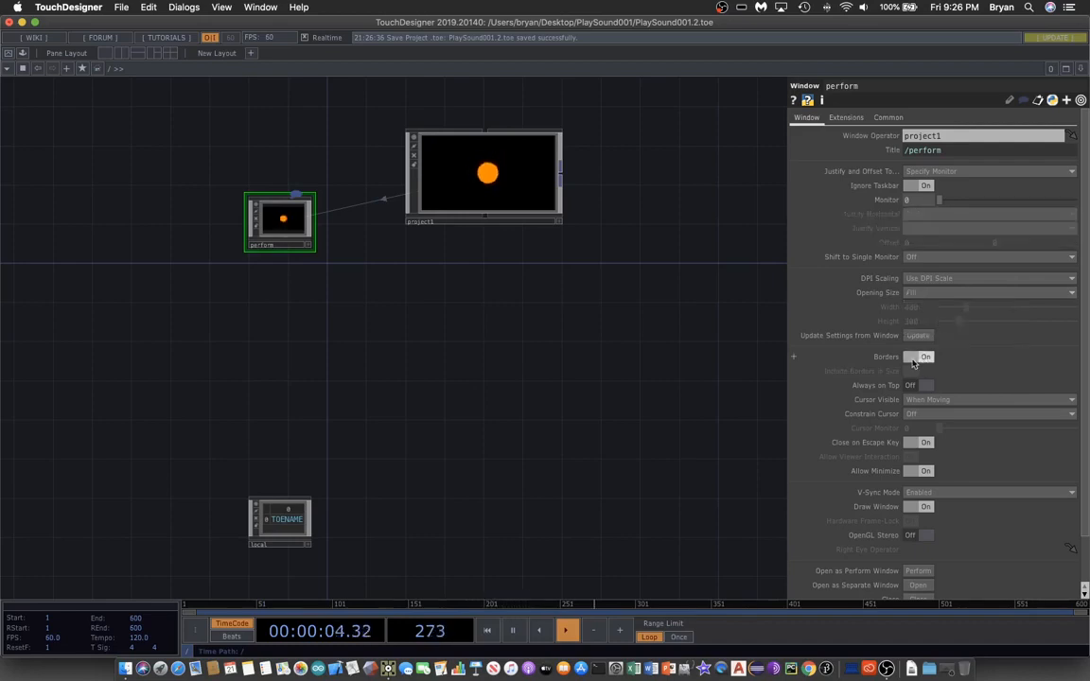
# Return to the network inside project1 and save the project again.
pyautogui.doubleClick(492, 176)
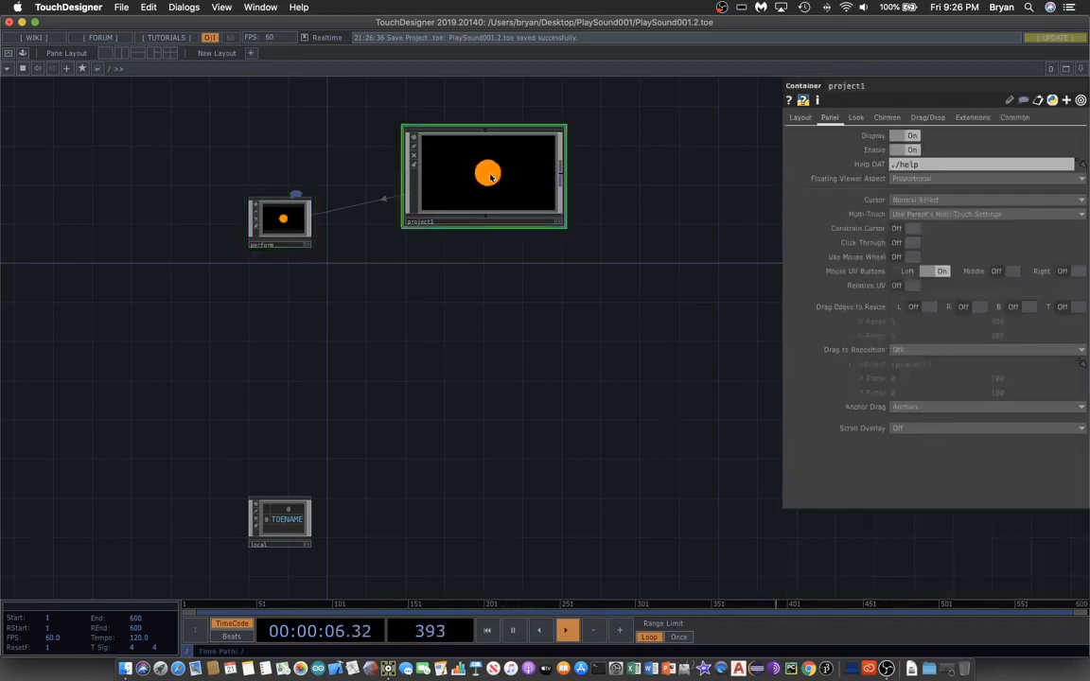
pyautogui.click(120, 7)
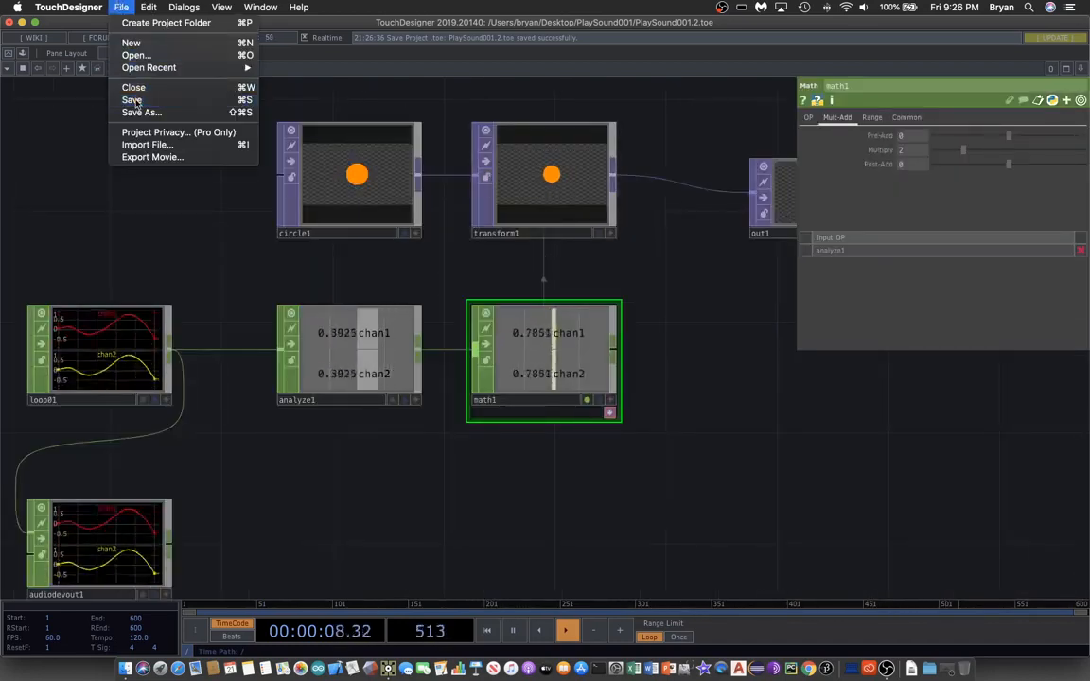
pyautogui.click(114, 95)
# Hide the operator parameters and launch Perform mode with the system volume raised.
pyautogui.press('p')
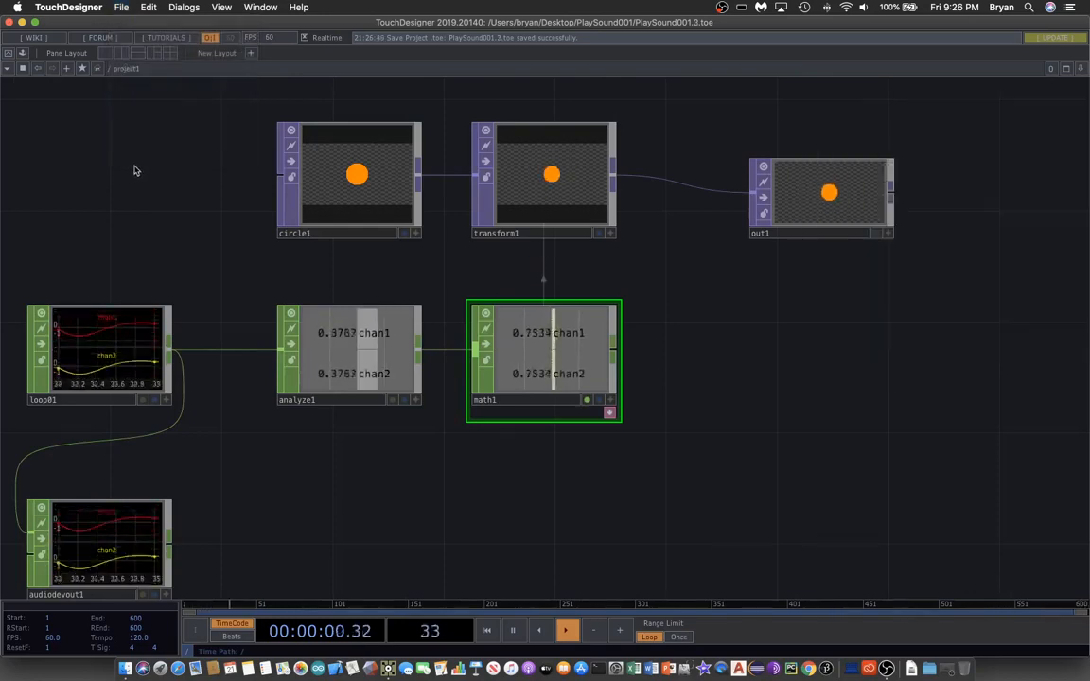
pyautogui.press('XF86AudioRaiseVolume')
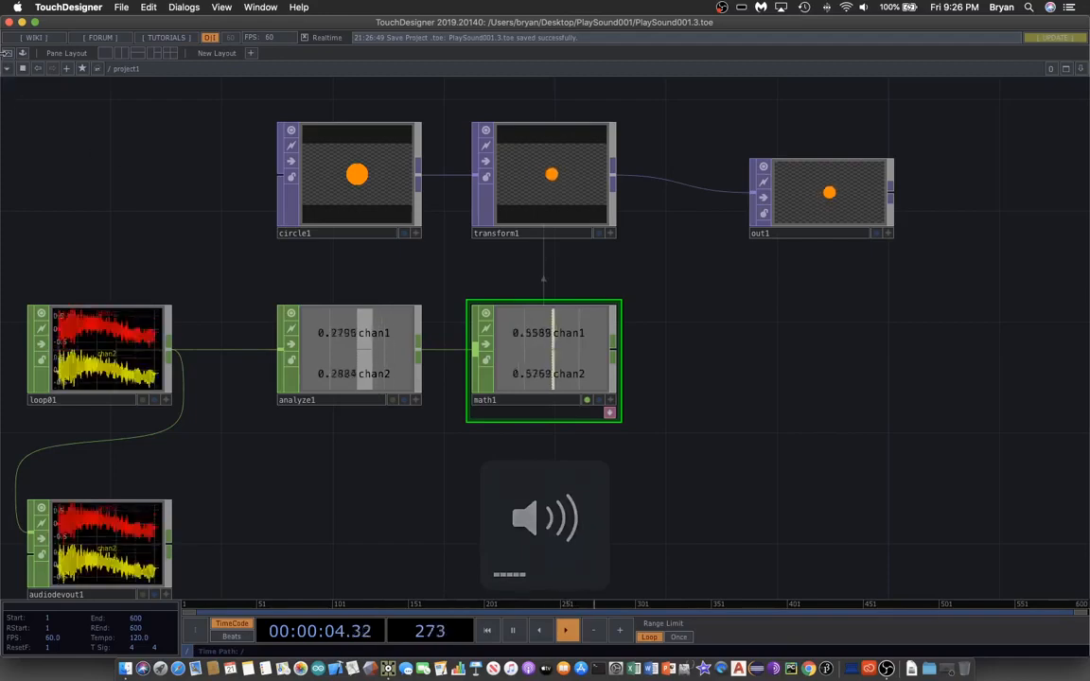
pyautogui.click(6, 54)
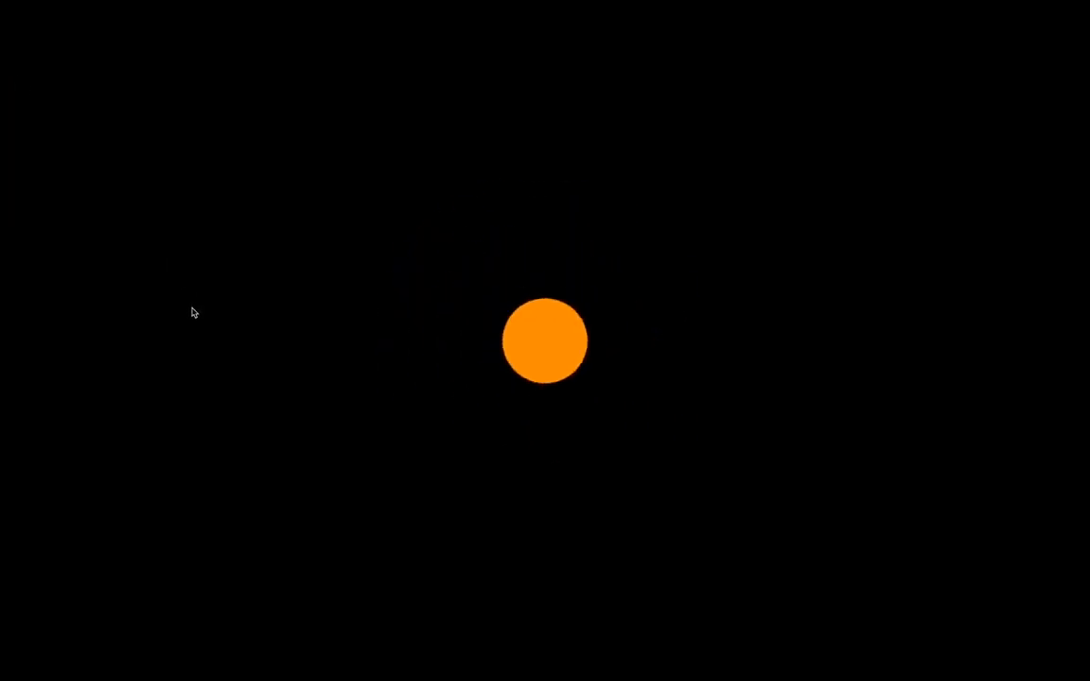